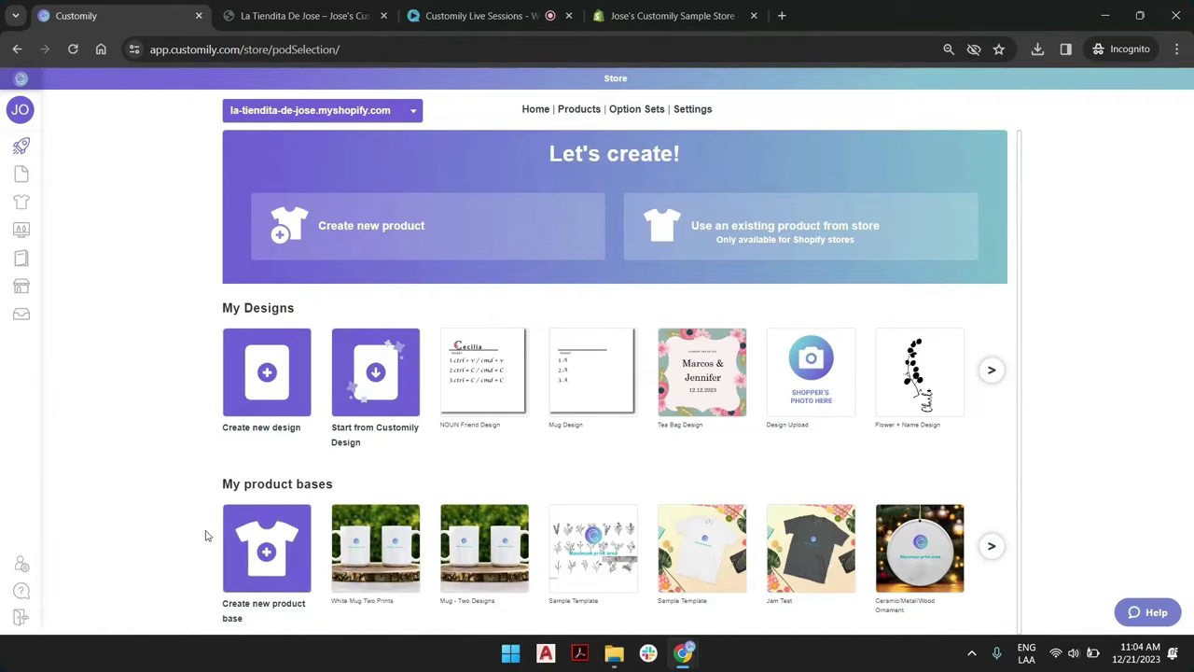
Choose 'Create new product base' under My product bases on the Let's create page.
{"action": "left_click", "coordinate": [271, 550]}
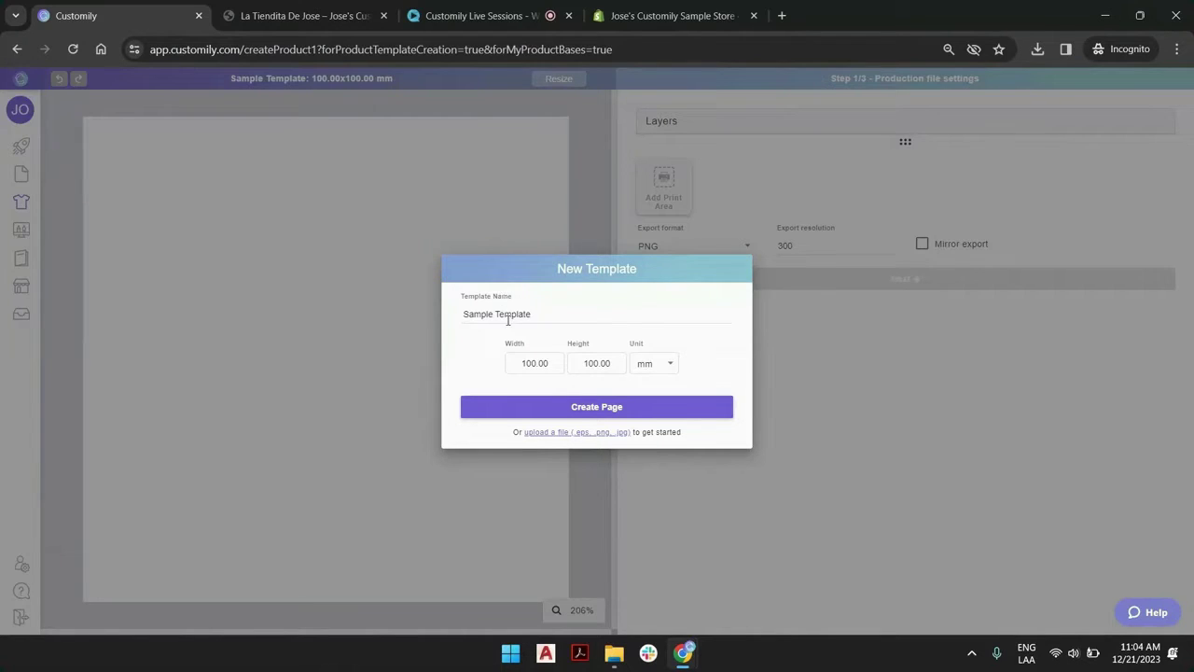
Name the template 't-shirt 3 colors 3 sizes', size it 200 × 200 mm, and create the page.
{"action": "triple_click", "coordinate": [507, 314]}
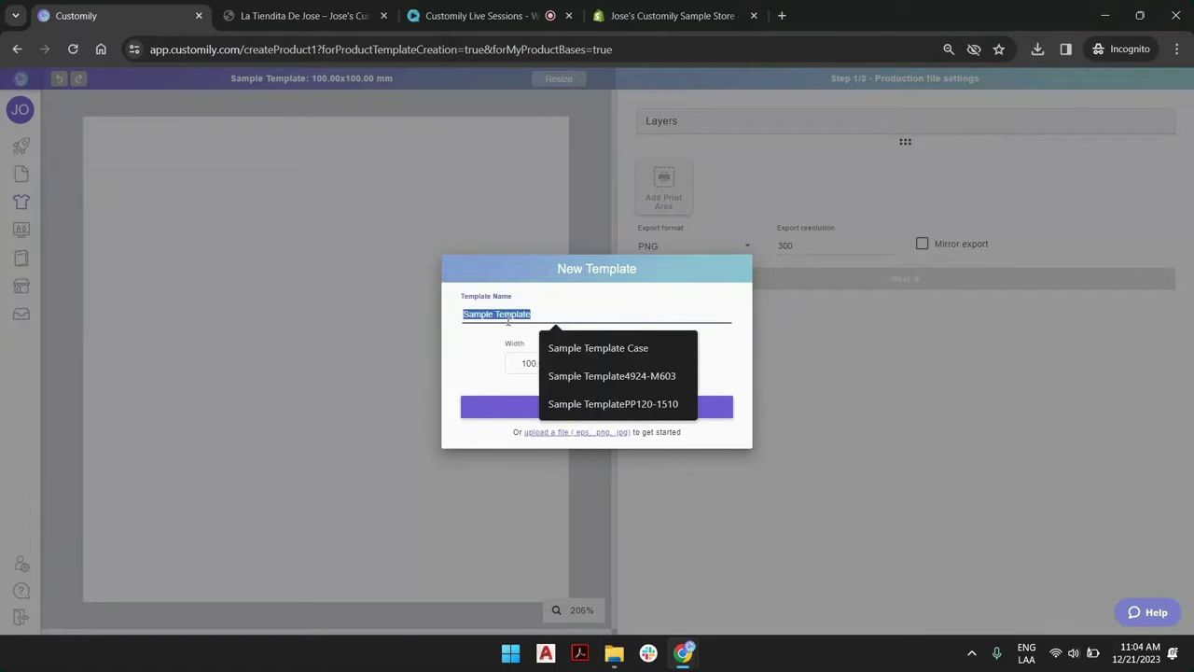
{"action": "type", "text": "t"}
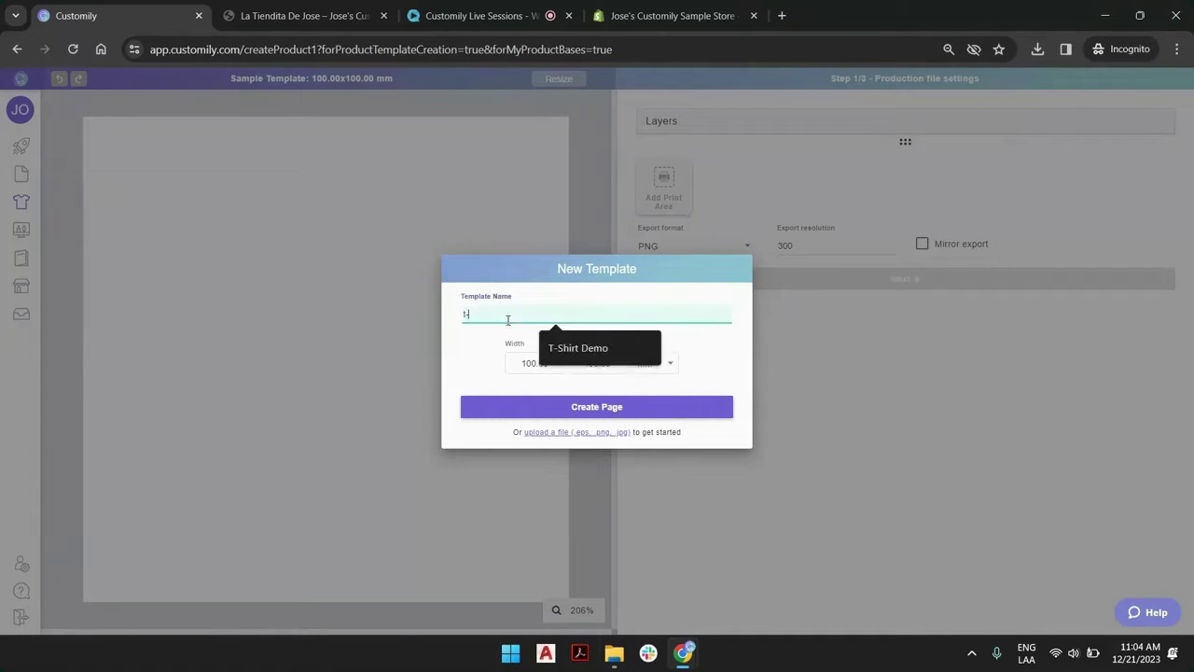
{"action": "type", "text": "-shirt 3 colo"}
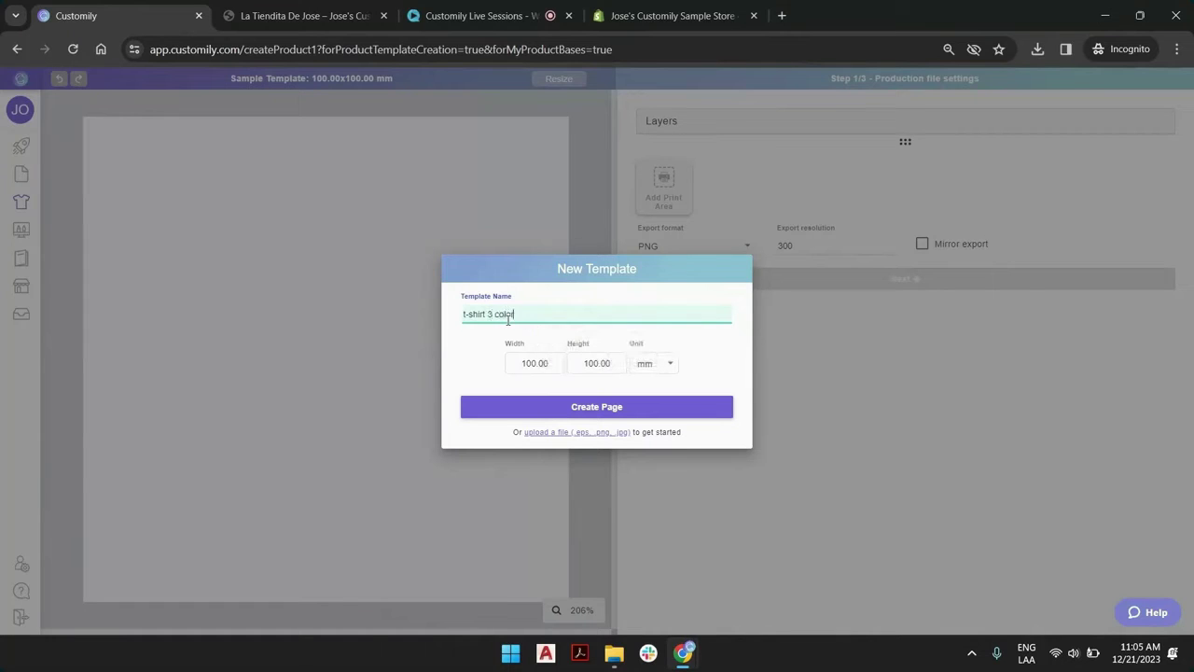
{"action": "type", "text": "rs 3 siz"}
{"action": "left_click", "coordinate": [557, 363]}
{"action": "left_click", "coordinate": [525, 363]}
{"action": "key", "text": "BackSpace"}
{"action": "type", "text": "2"}
{"action": "left_click", "coordinate": [588, 363]}
{"action": "key", "text": "BackSpace"}
{"action": "type", "text": "2"}
{"action": "left_click", "coordinate": [635, 408]}
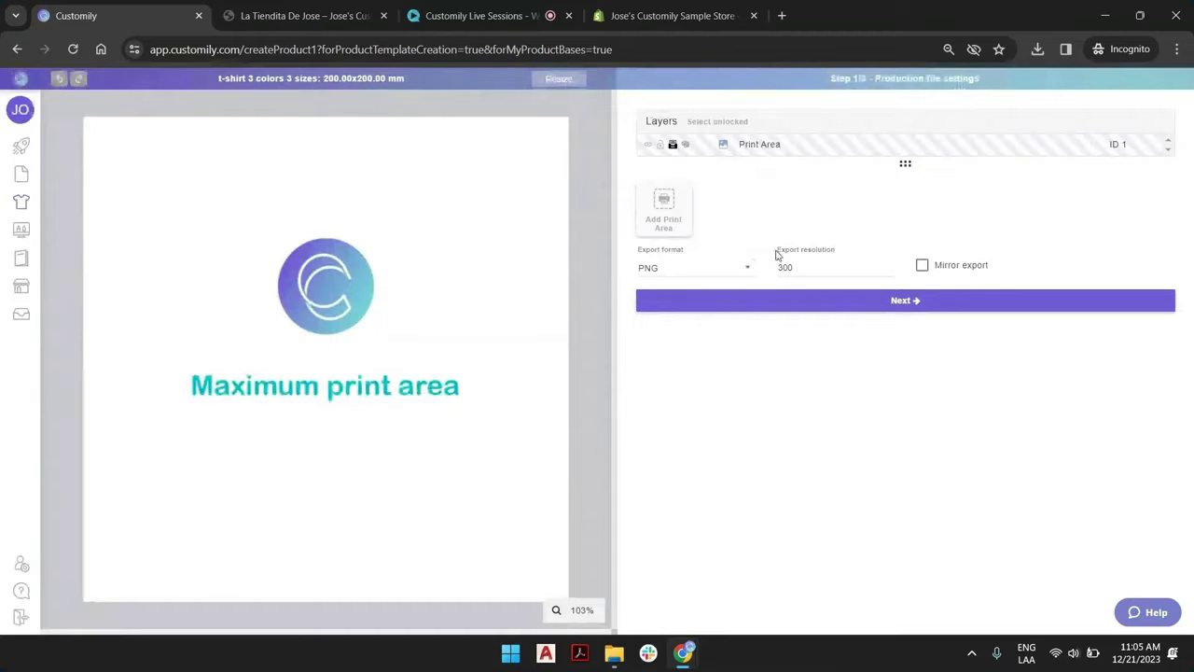
Advance to Step 2/3 Preview settings and start adding product images.
{"action": "left_click", "coordinate": [793, 301]}
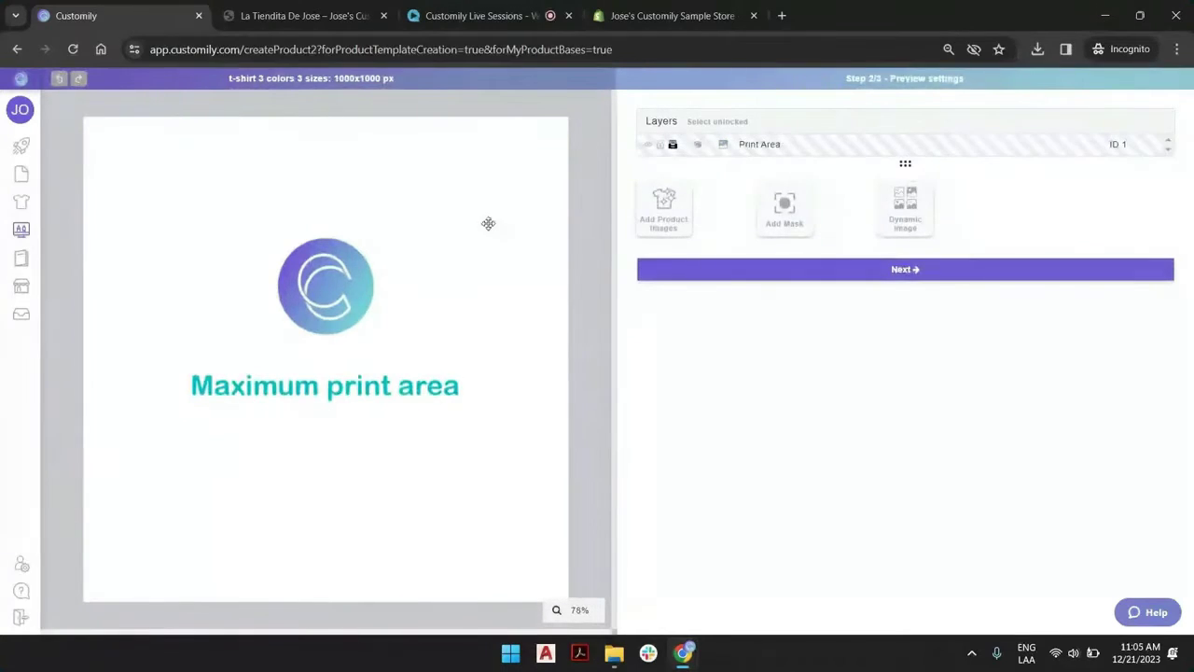
{"action": "left_click", "coordinate": [670, 205]}
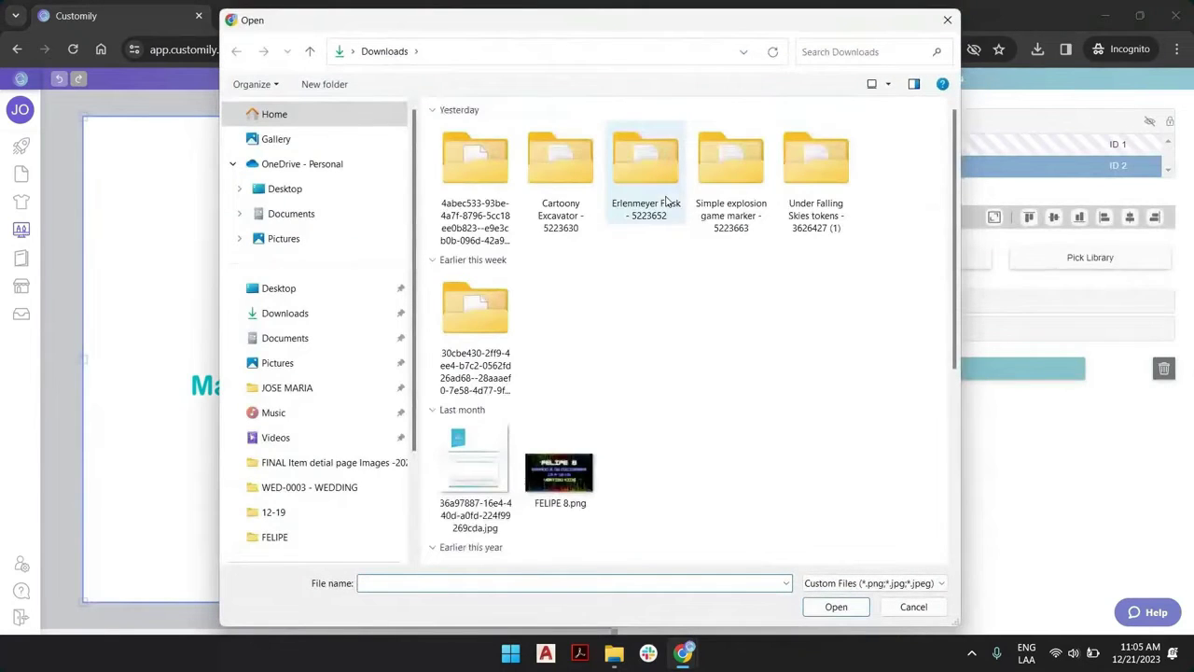
Upload 1.png through 3.png from Desktop > Call Assets, accepting the Large Images warning.
{"action": "left_click", "coordinate": [342, 283]}
{"action": "double_click", "coordinate": [458, 150]}
{"action": "left_click", "coordinate": [646, 142]}
{"action": "left_click", "coordinate": [815, 142], "text": "shift"}
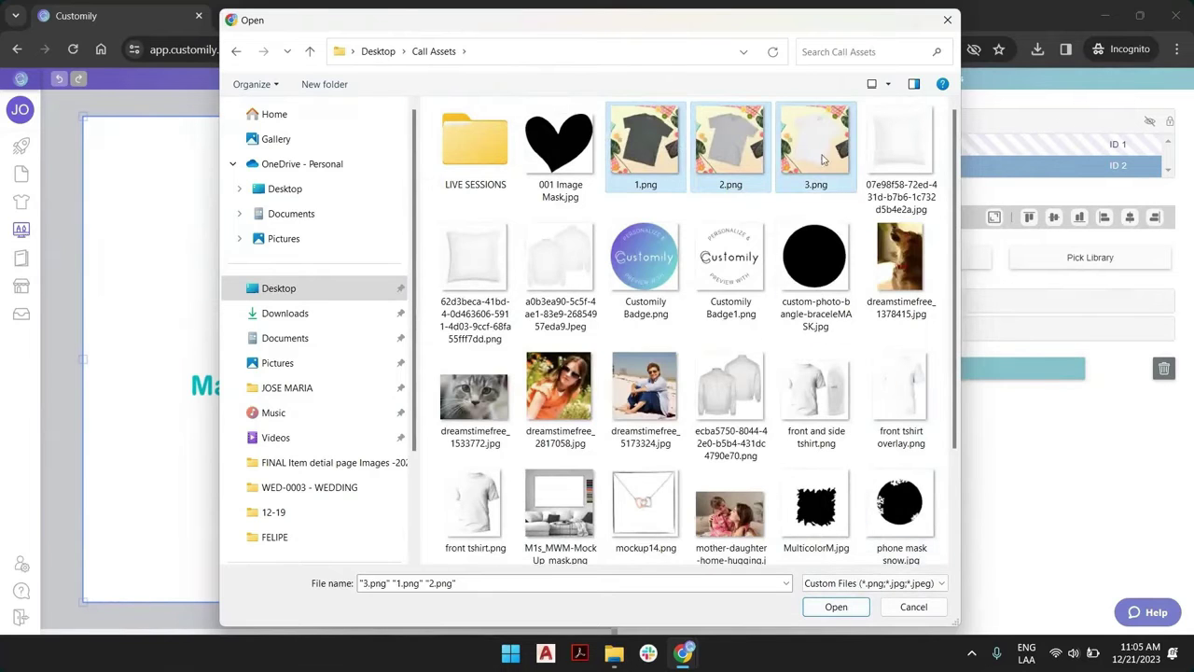
{"action": "left_click", "coordinate": [836, 608]}
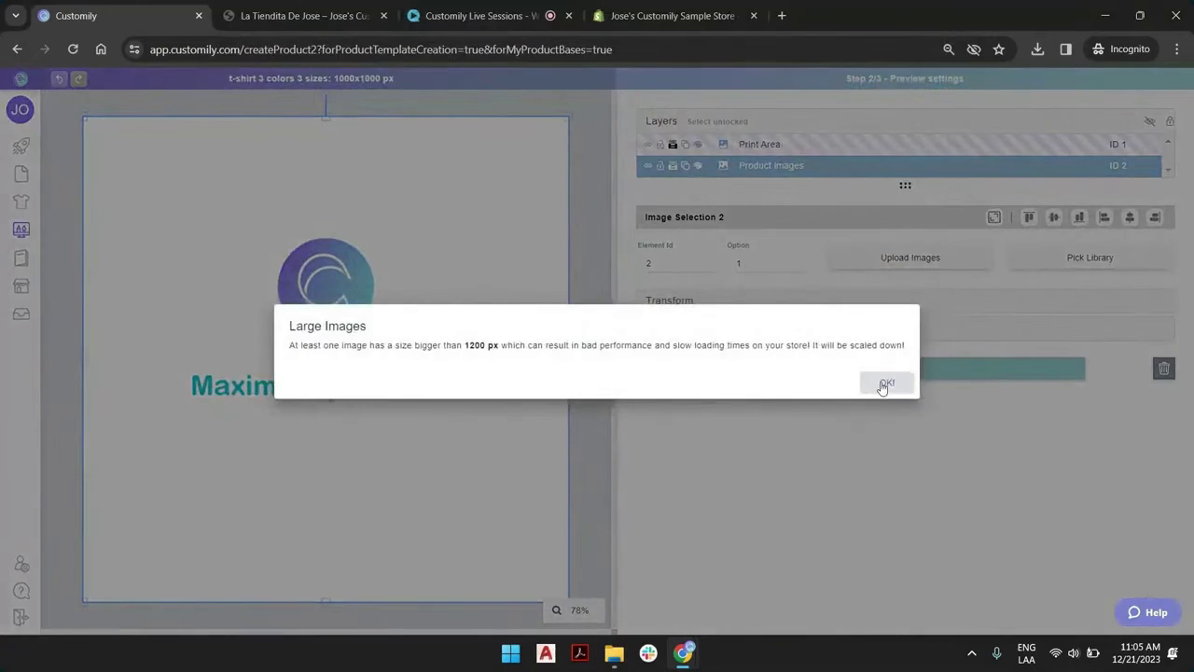
{"action": "left_click", "coordinate": [884, 385]}
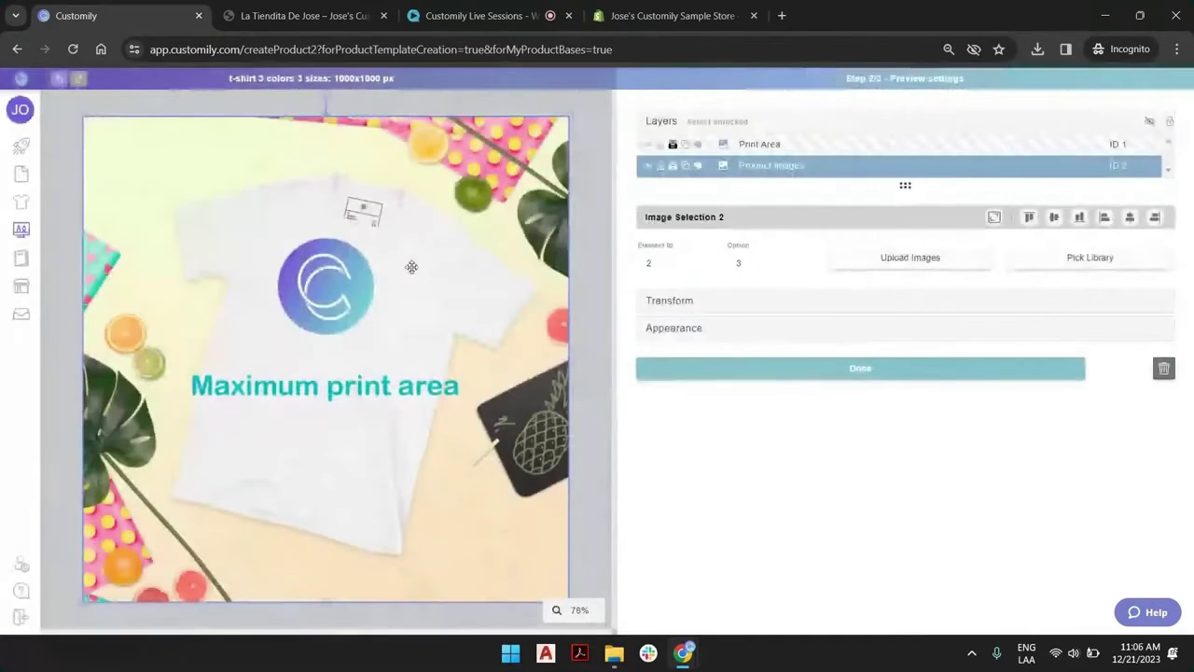
Shrink, tilt and move the print area onto the shirt chest, then continue to Template Review.
{"action": "left_click_drag", "start_coordinate": [568, 118], "coordinate": [232, 418]}
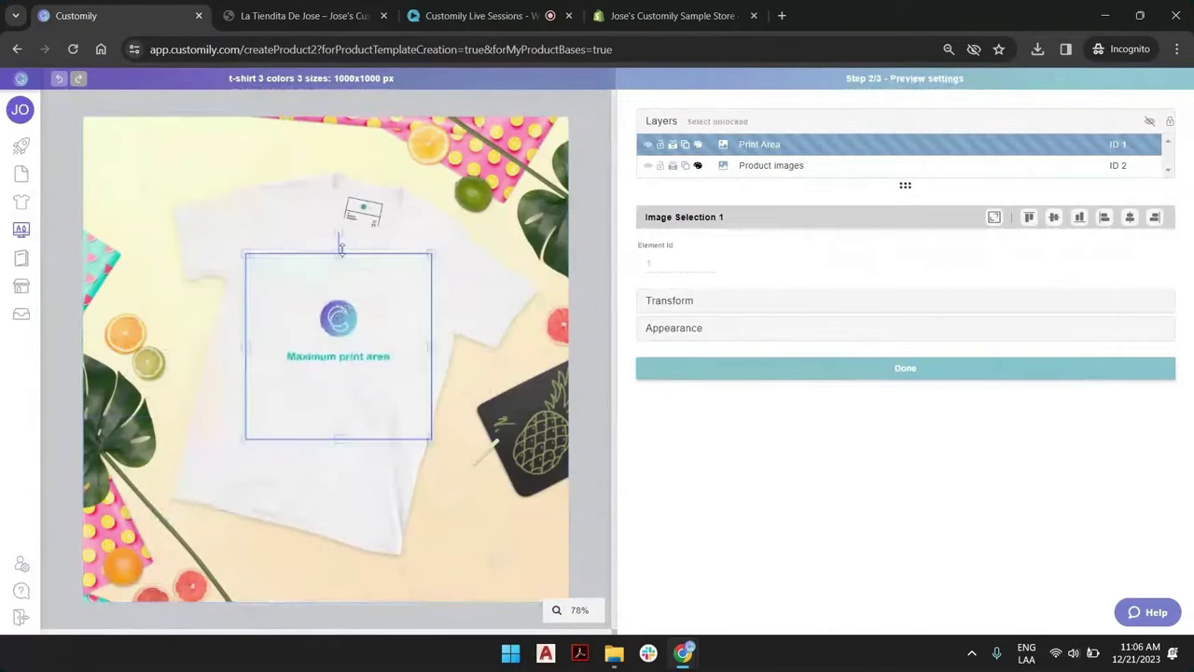
{"action": "left_click_drag", "start_coordinate": [336, 234], "coordinate": [359, 242]}
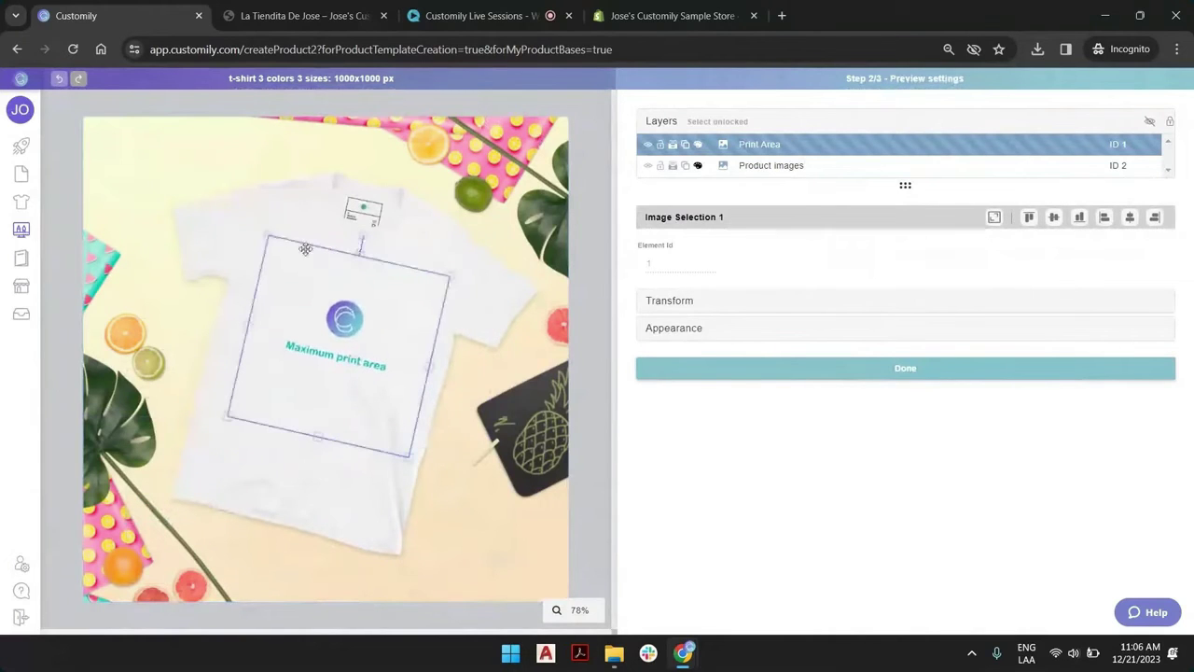
{"action": "left_click_drag", "start_coordinate": [275, 234], "coordinate": [292, 276]}
{"action": "left_click_drag", "start_coordinate": [338, 308], "coordinate": [350, 287]}
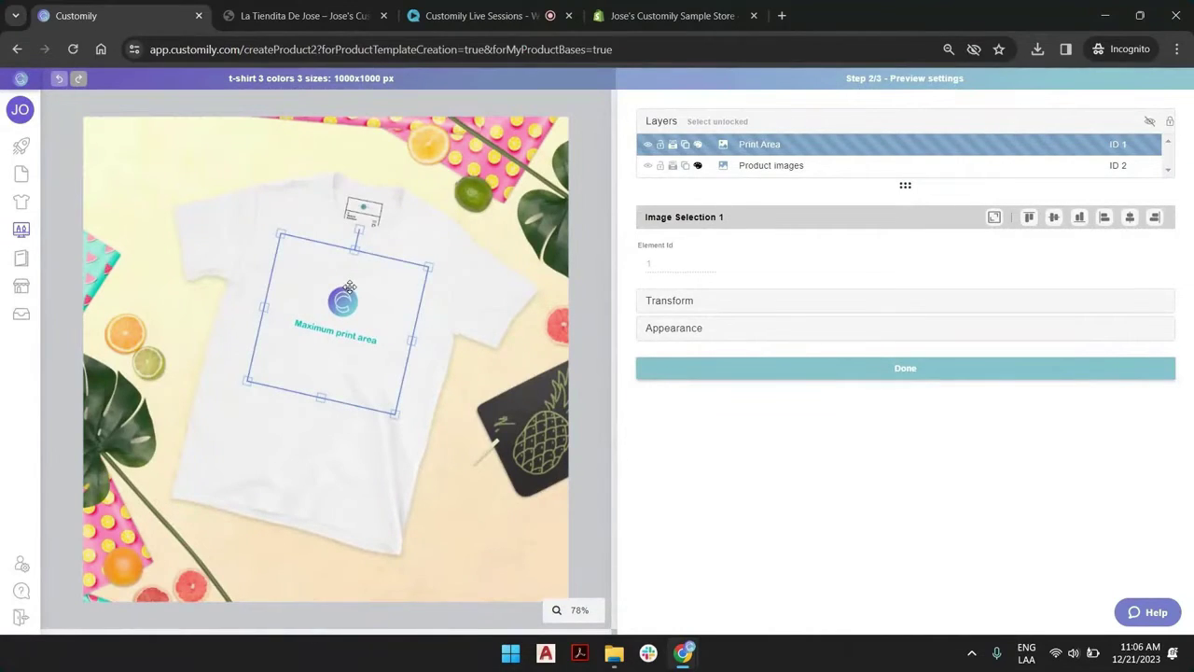
{"action": "left_click", "coordinate": [869, 374]}
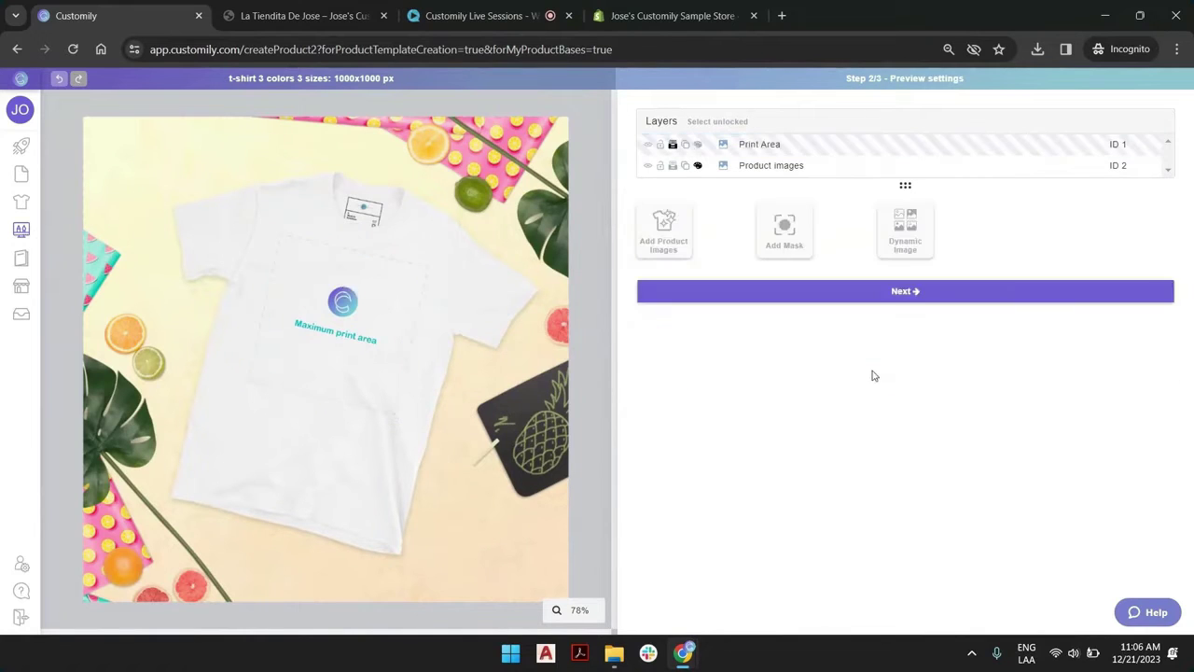
{"action": "left_click", "coordinate": [897, 295]}
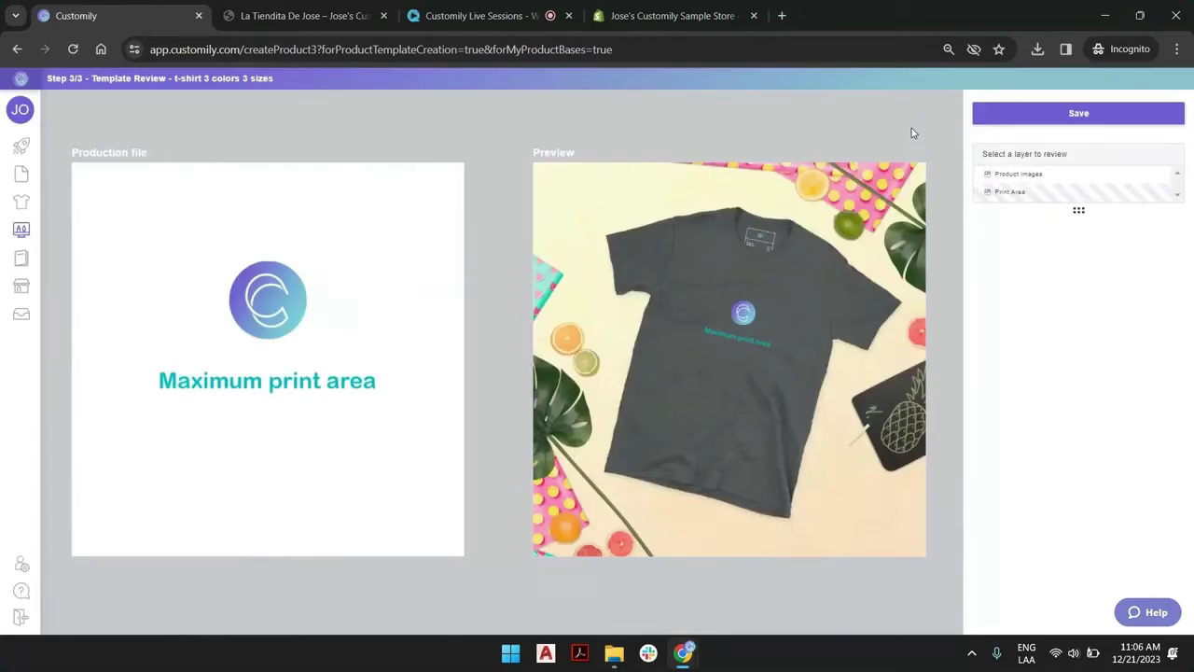
Save the template with Color variants Black, Grey, White and choose to add another print size.
{"action": "left_click", "coordinate": [999, 118]}
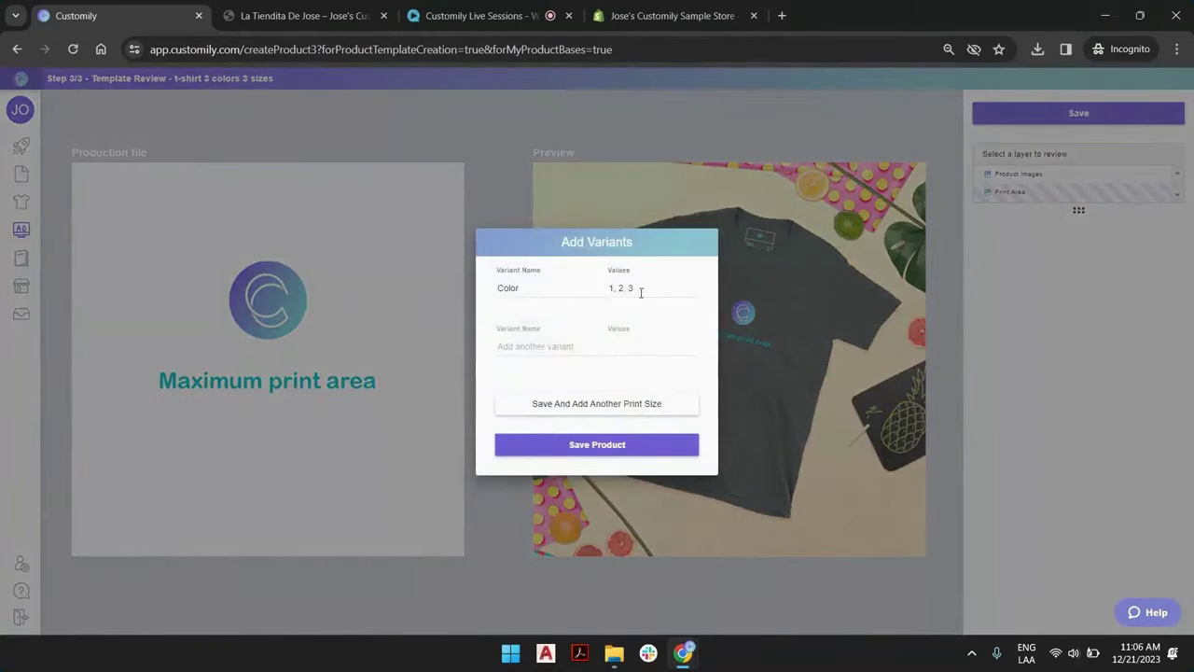
{"action": "left_click_drag", "start_coordinate": [642, 289], "coordinate": [560, 287]}
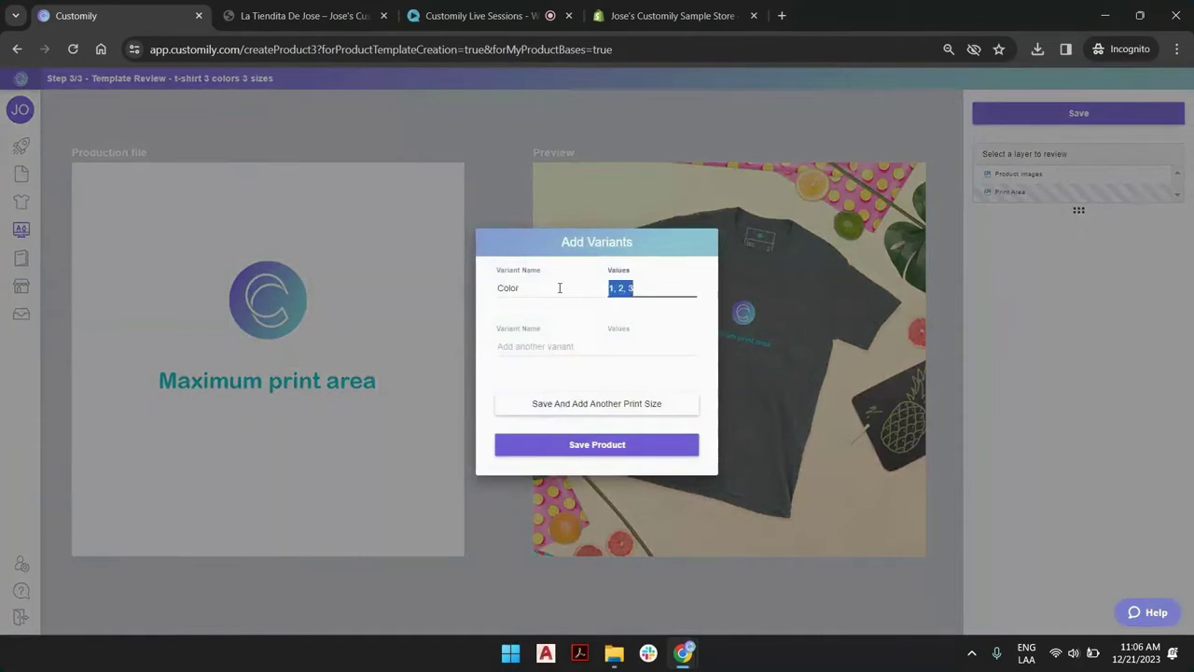
{"action": "type", "text": "Black, Grey"}
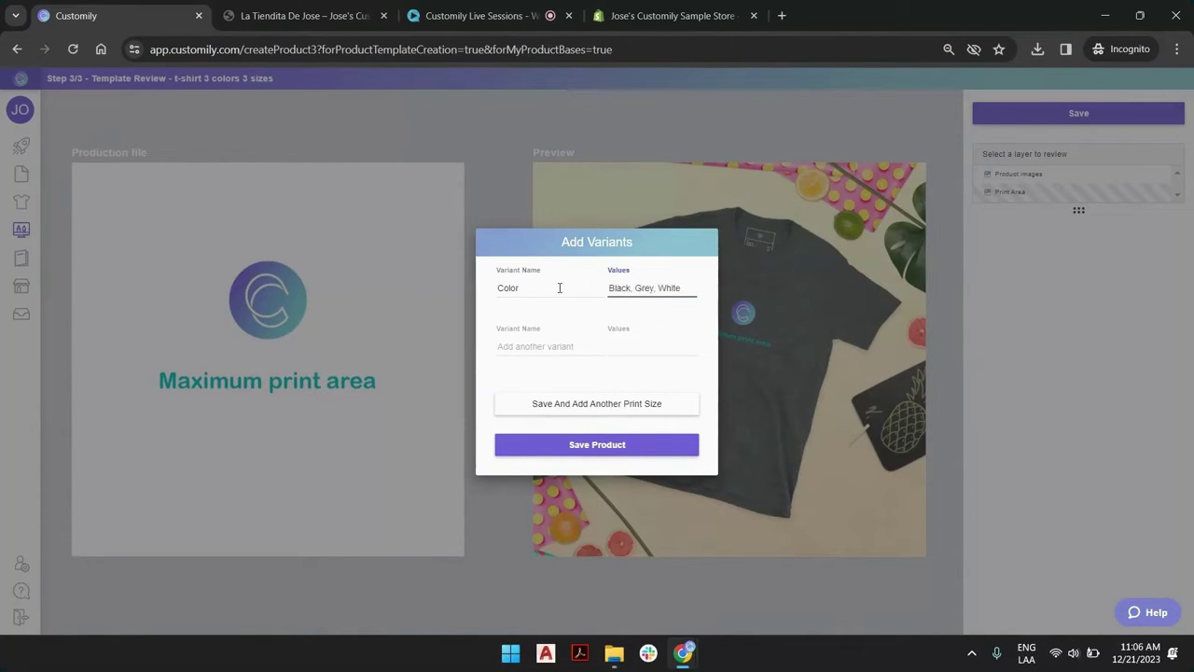
{"action": "left_click", "coordinate": [599, 405]}
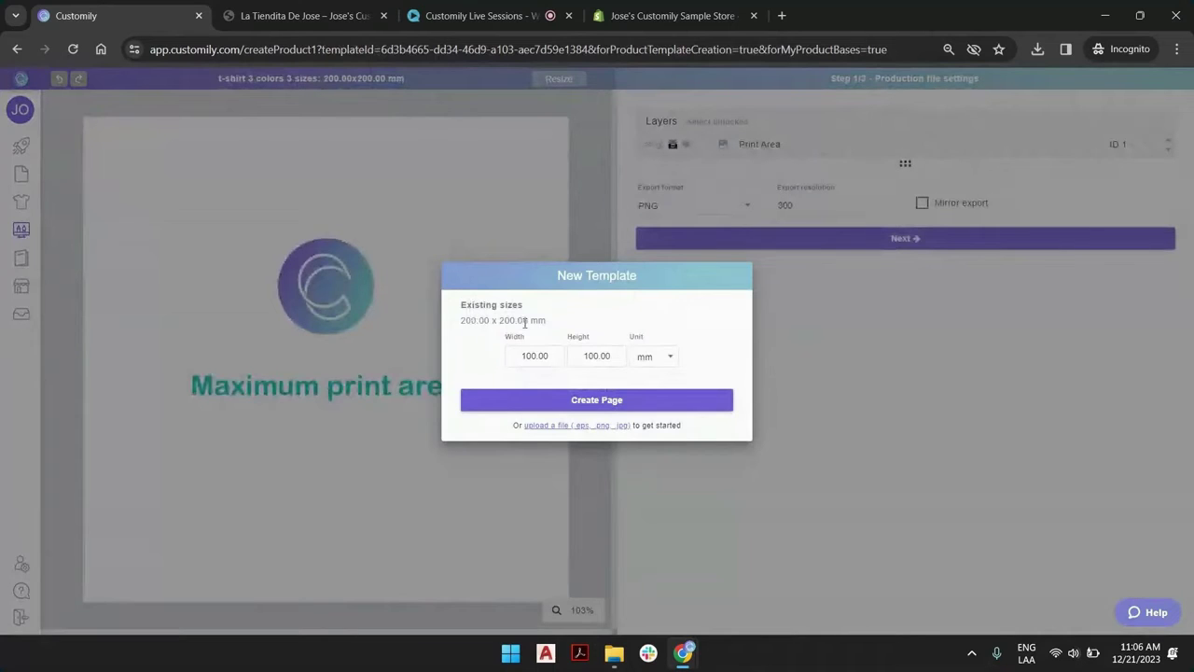
Create a 250 × 250 mm page for the second print size and continue to its preview settings.
{"action": "left_click_drag", "start_coordinate": [558, 358], "coordinate": [460, 356]}
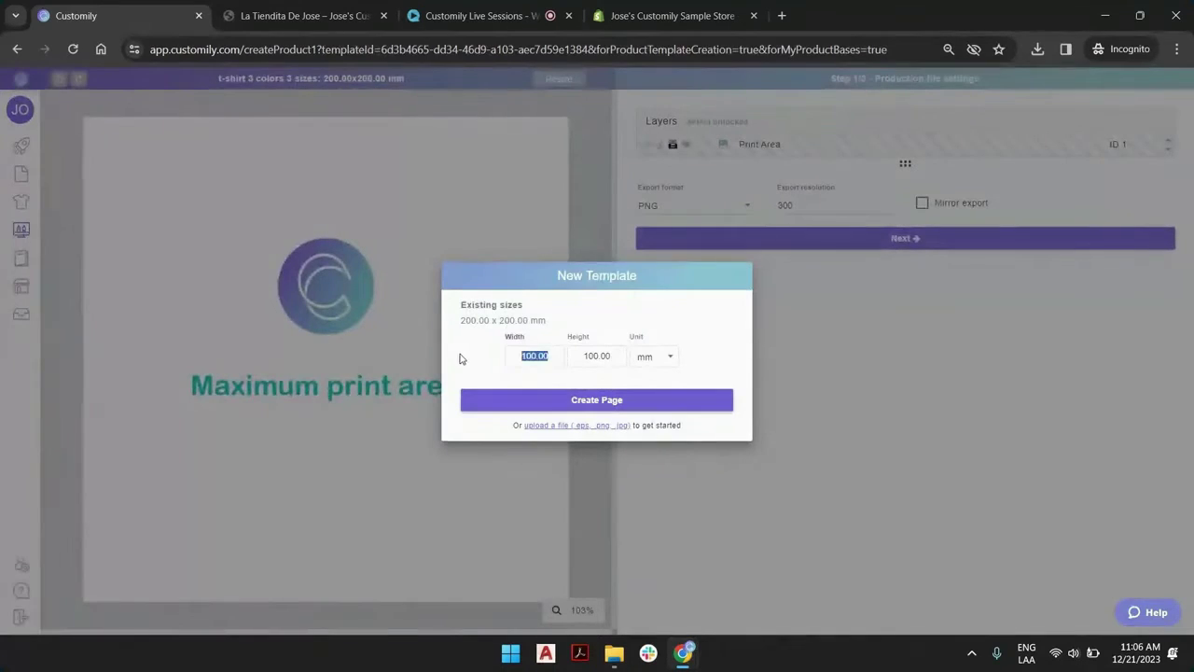
{"action": "type", "text": "250"}
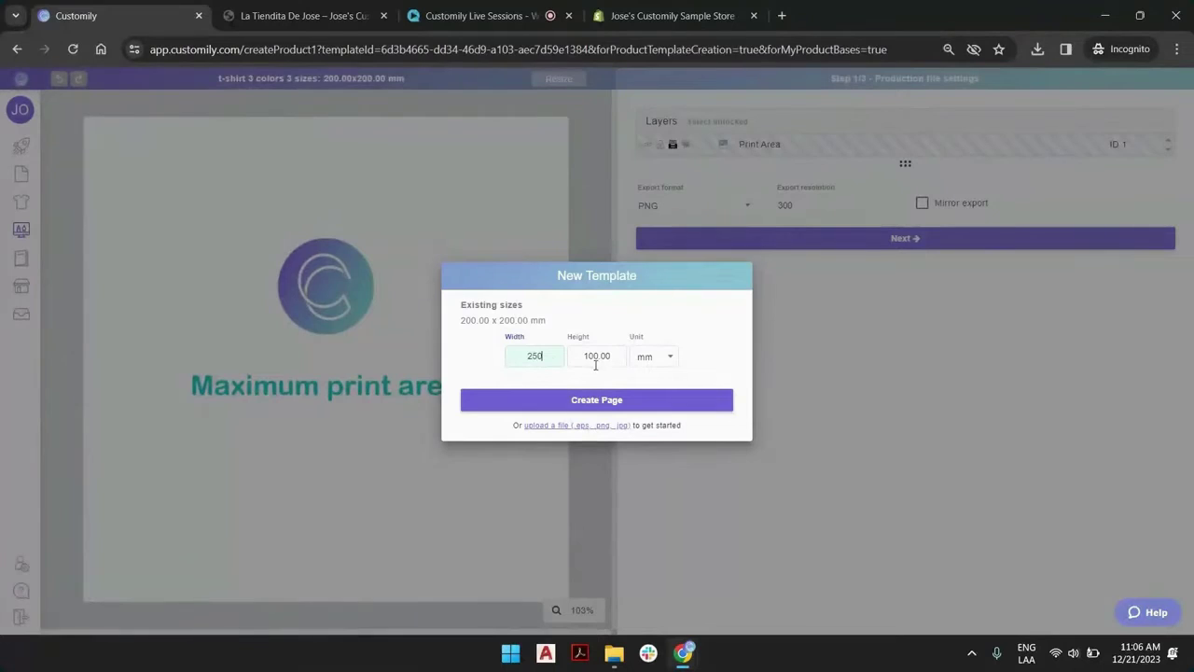
{"action": "left_click_drag", "start_coordinate": [619, 356], "coordinate": [572, 356]}
{"action": "type", "text": "250"}
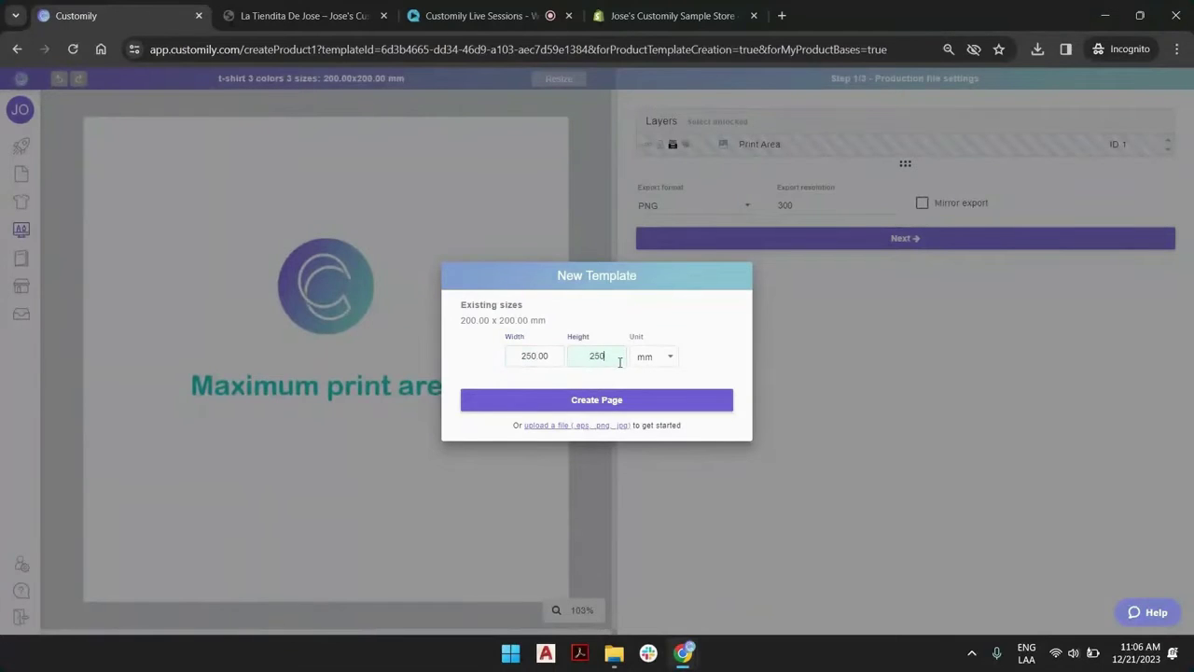
{"action": "left_click", "coordinate": [629, 400]}
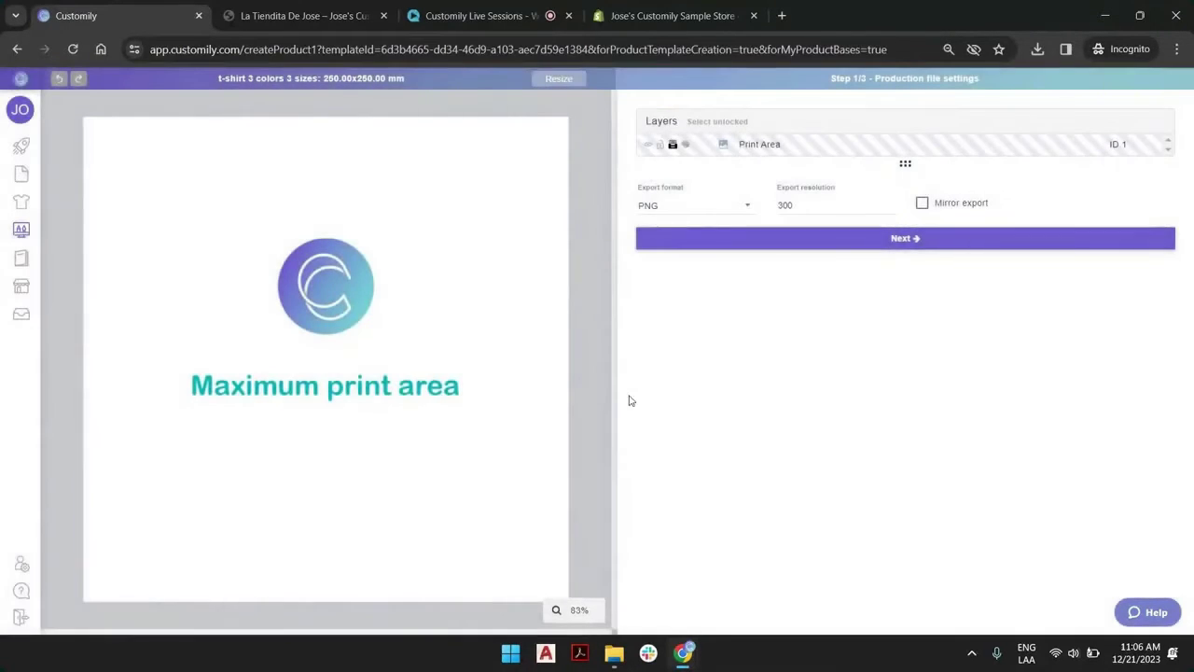
{"action": "left_click", "coordinate": [357, 280]}
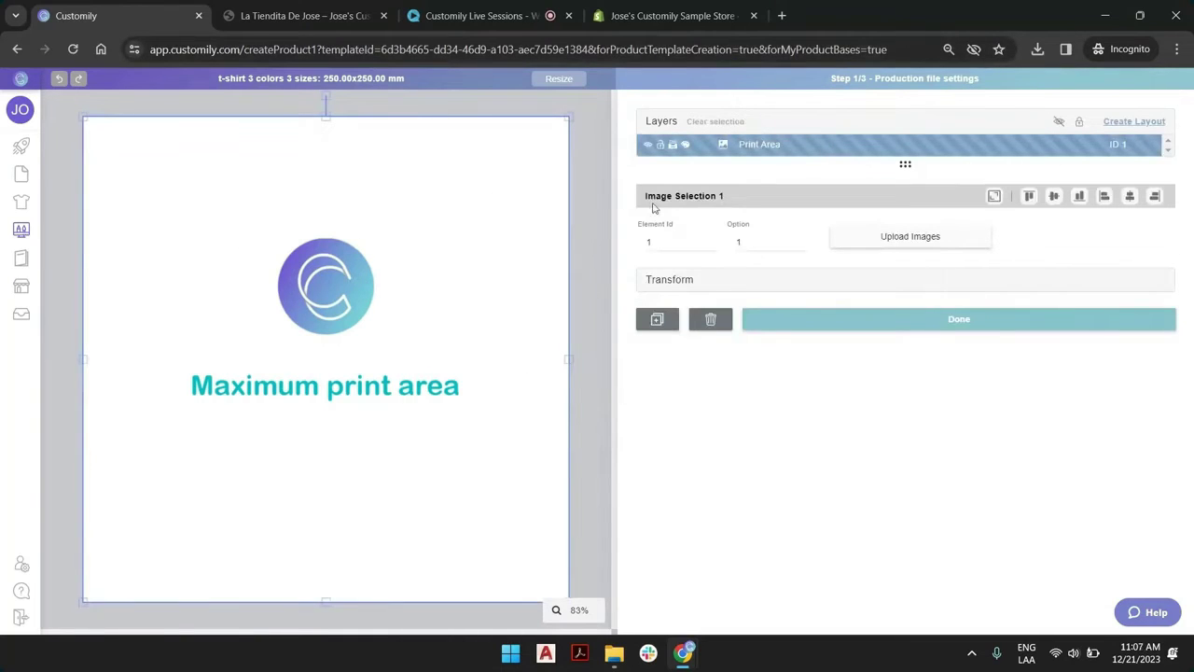
{"action": "left_click", "coordinate": [591, 182]}
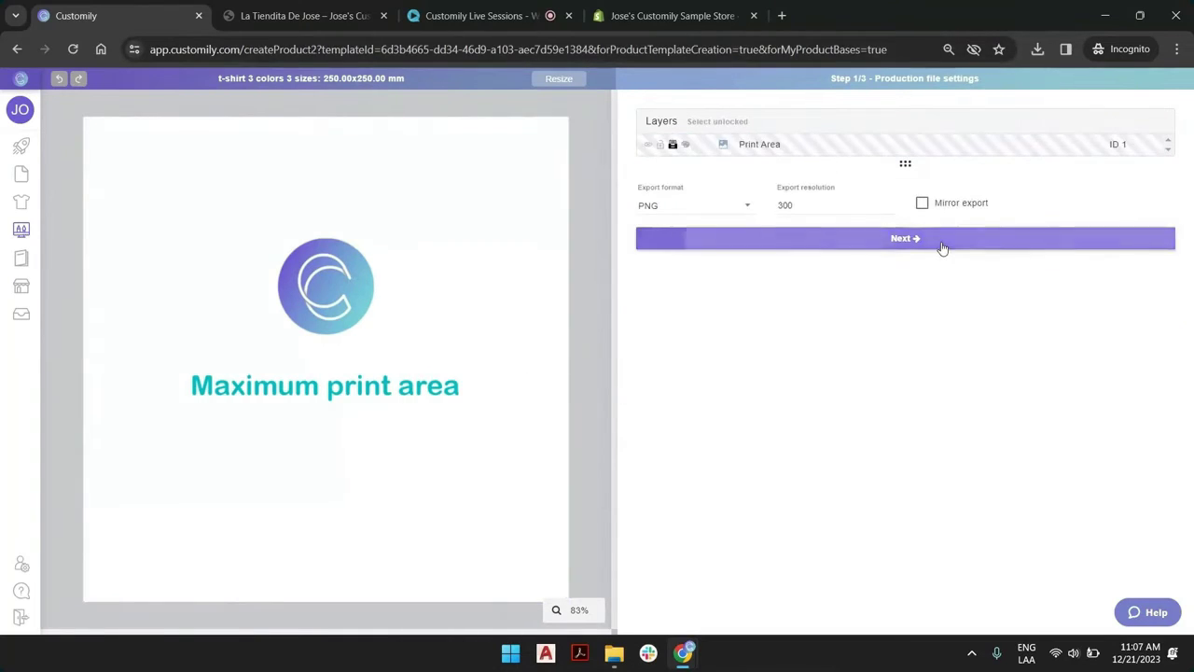
{"action": "left_click", "coordinate": [942, 244]}
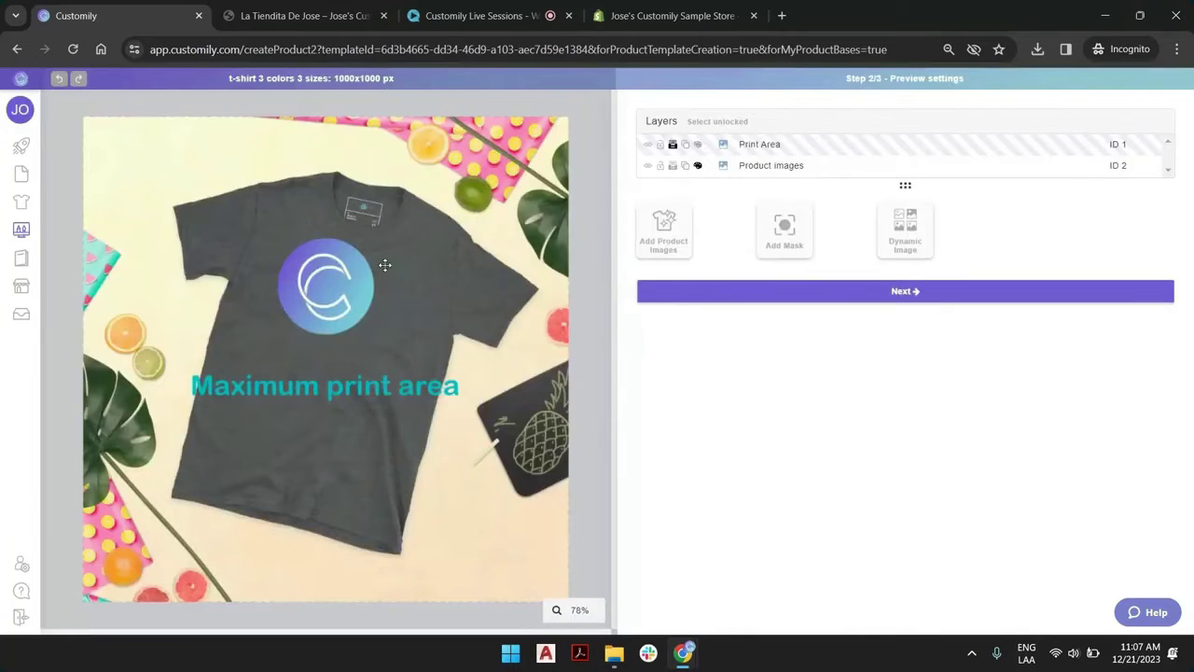
Shrink the 250 mm print area, rotate it about 15° clockwise, and nudge it onto the chest.
{"action": "left_click", "coordinate": [767, 145]}
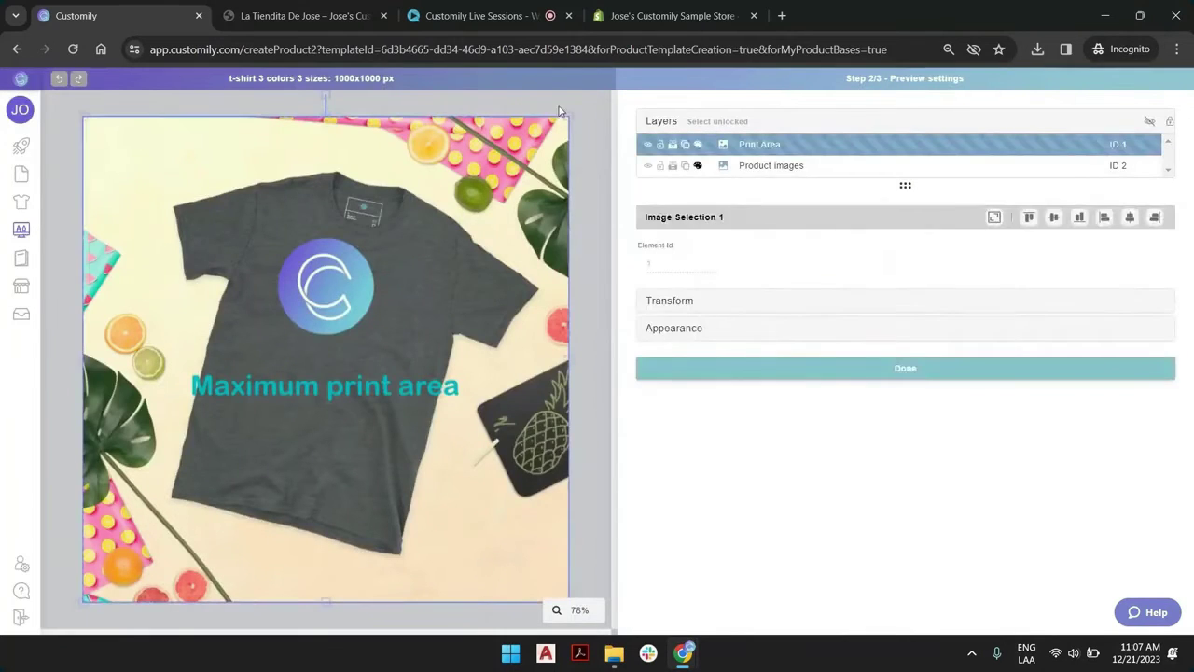
{"action": "left_click_drag", "start_coordinate": [560, 114], "coordinate": [370, 297]}
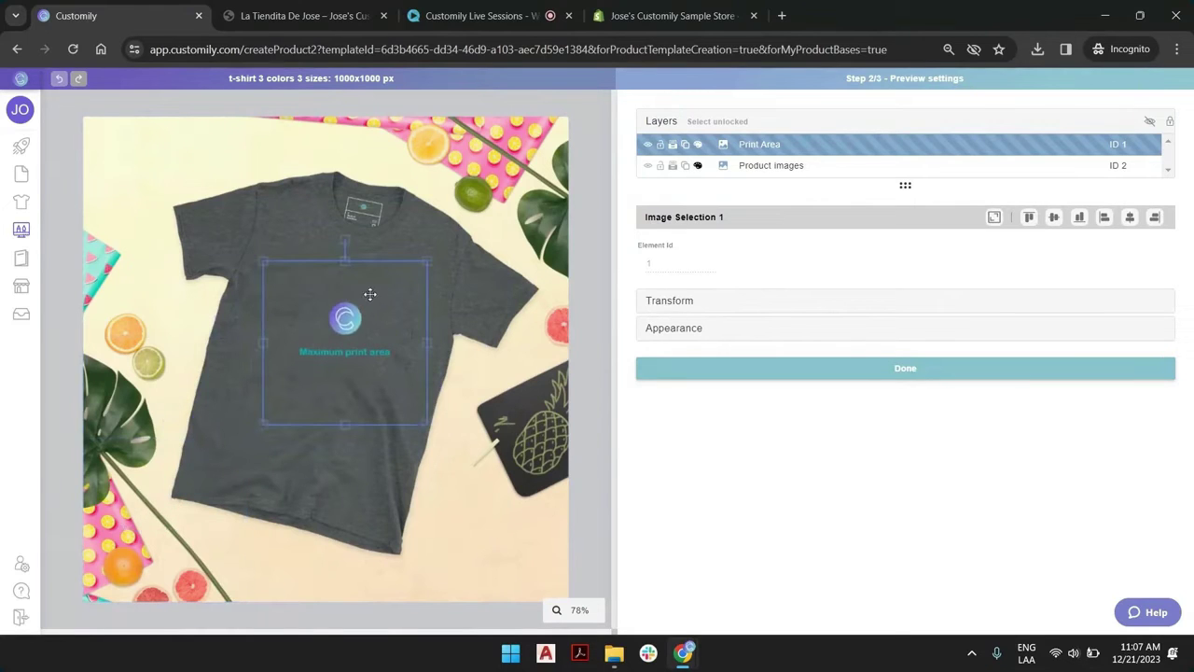
{"action": "left_click_drag", "start_coordinate": [345, 240], "coordinate": [373, 252]}
{"action": "left_click_drag", "start_coordinate": [361, 301], "coordinate": [354, 288]}
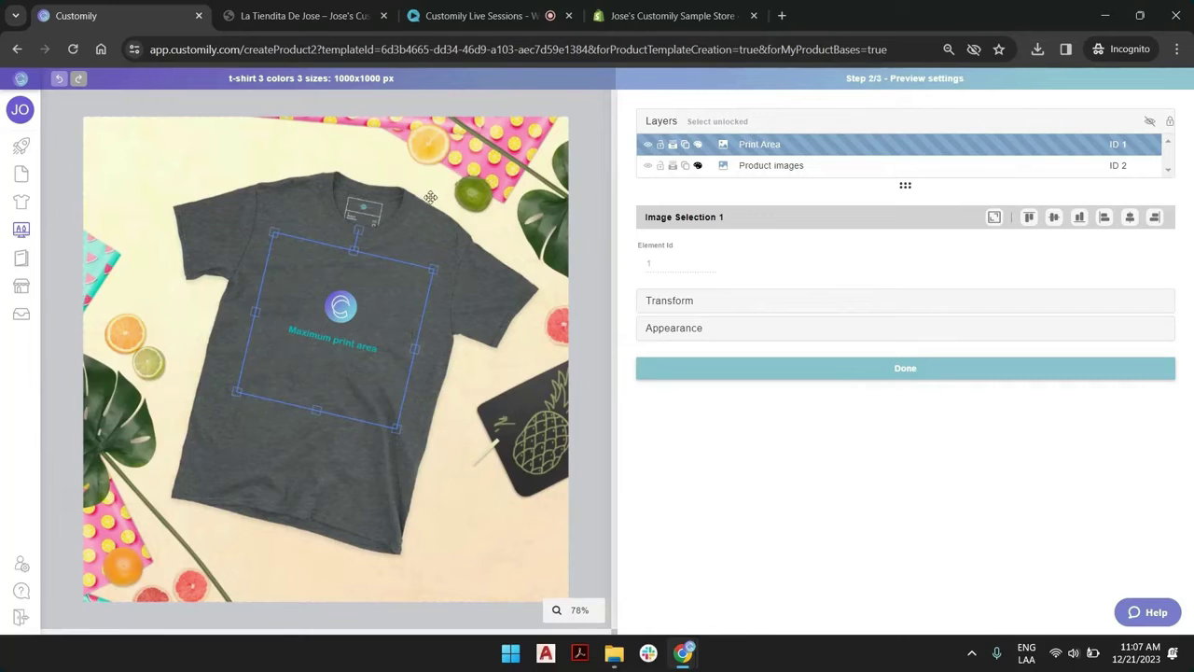
{"action": "left_click", "coordinate": [434, 268]}
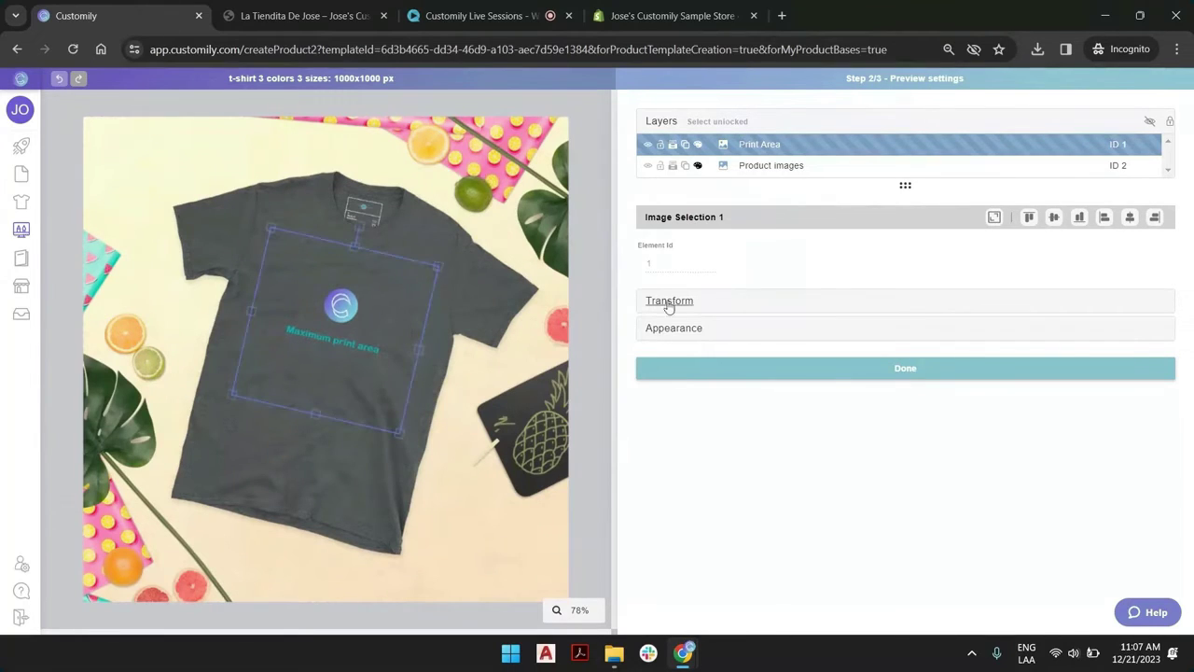
{"action": "left_click", "coordinate": [824, 368]}
Save the 200 × 200 and 250 × 250 mm sizes and add another print size.
{"action": "left_click", "coordinate": [961, 300]}
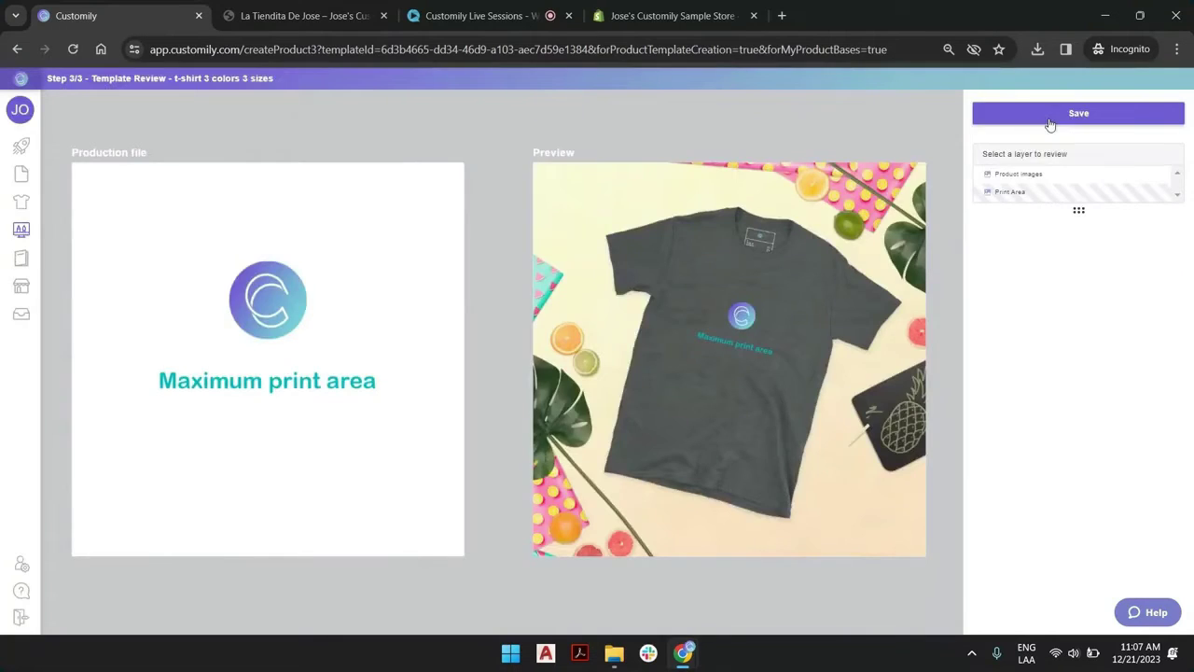
{"action": "left_click", "coordinate": [1049, 118]}
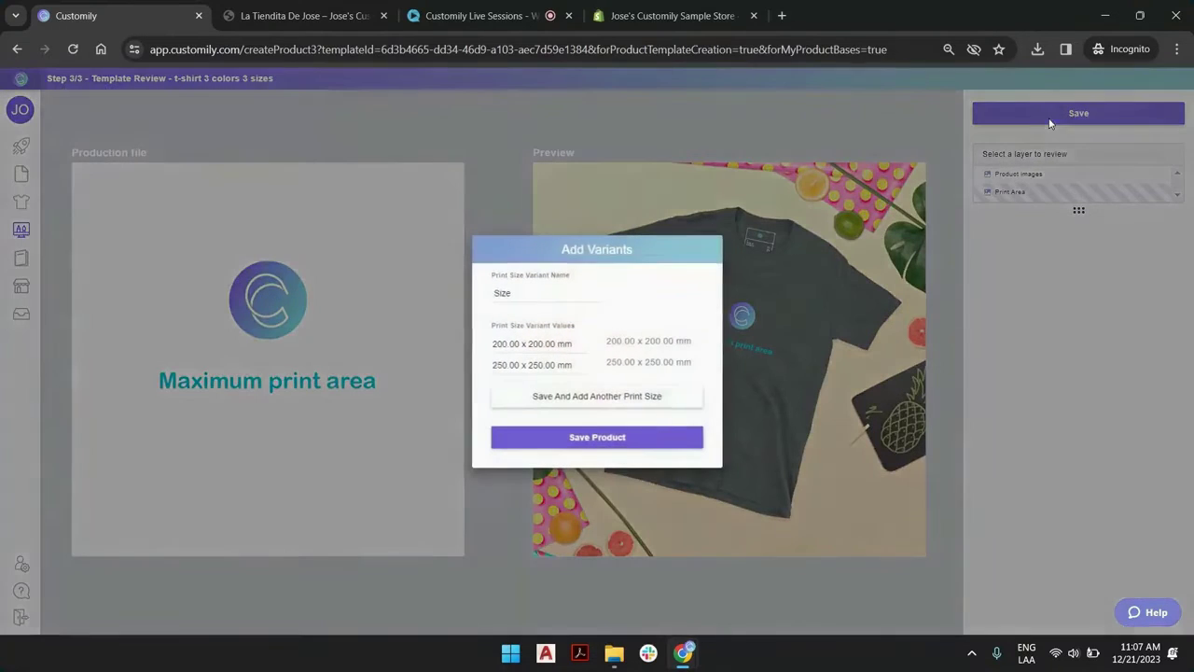
{"action": "left_click", "coordinate": [614, 396]}
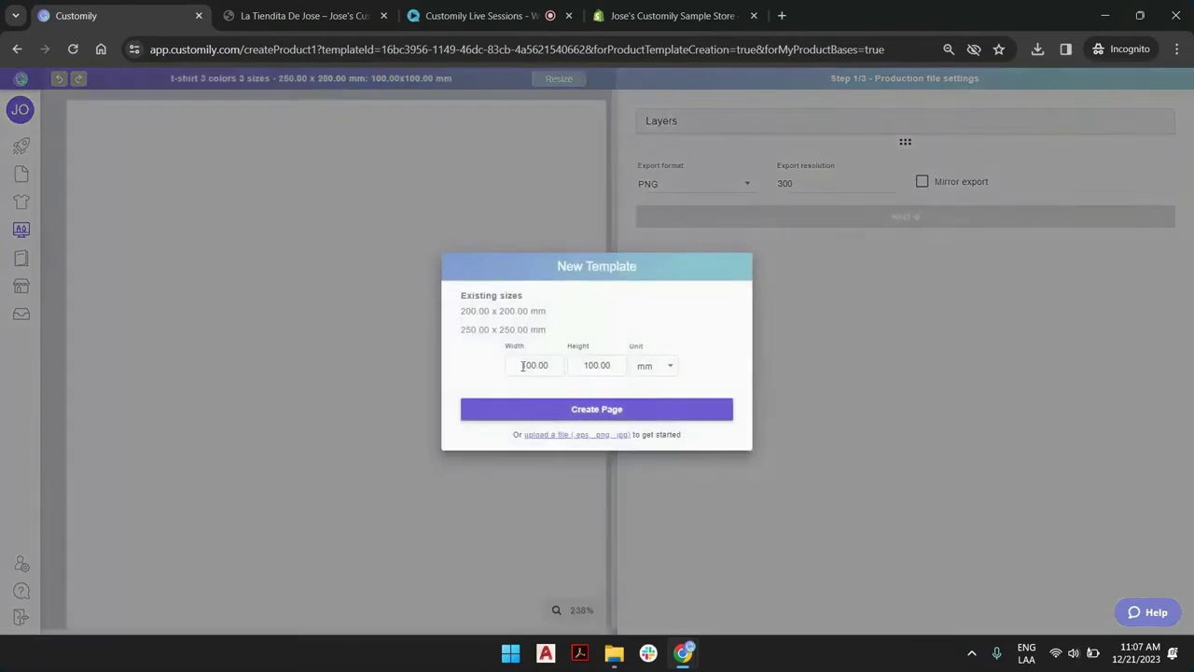
Enter 300 mm for the new template's width and height.
{"action": "left_click", "coordinate": [527, 364]}
{"action": "key", "text": "BackSpace"}
{"action": "type", "text": "3"}
{"action": "left_click", "coordinate": [588, 365]}
{"action": "key", "text": "BackSpace"}
Create the 300 × 300 mm page and move on to its preview settings.
{"action": "type", "text": "300.00"}
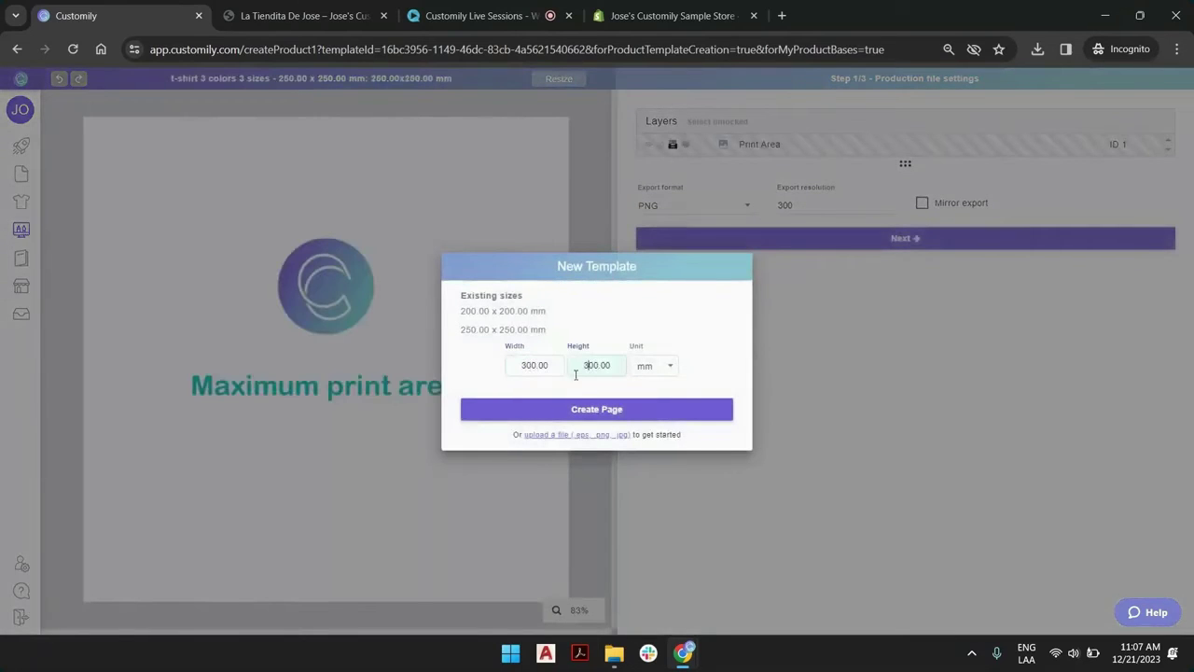
{"action": "left_click", "coordinate": [628, 415]}
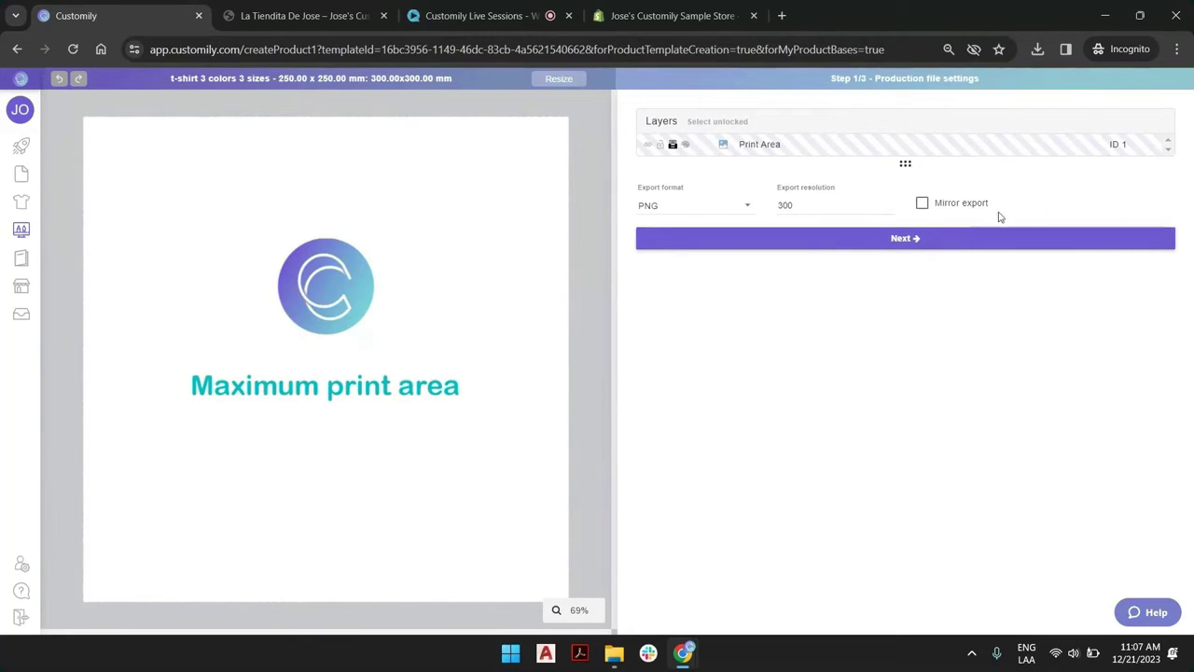
{"action": "left_click", "coordinate": [893, 237]}
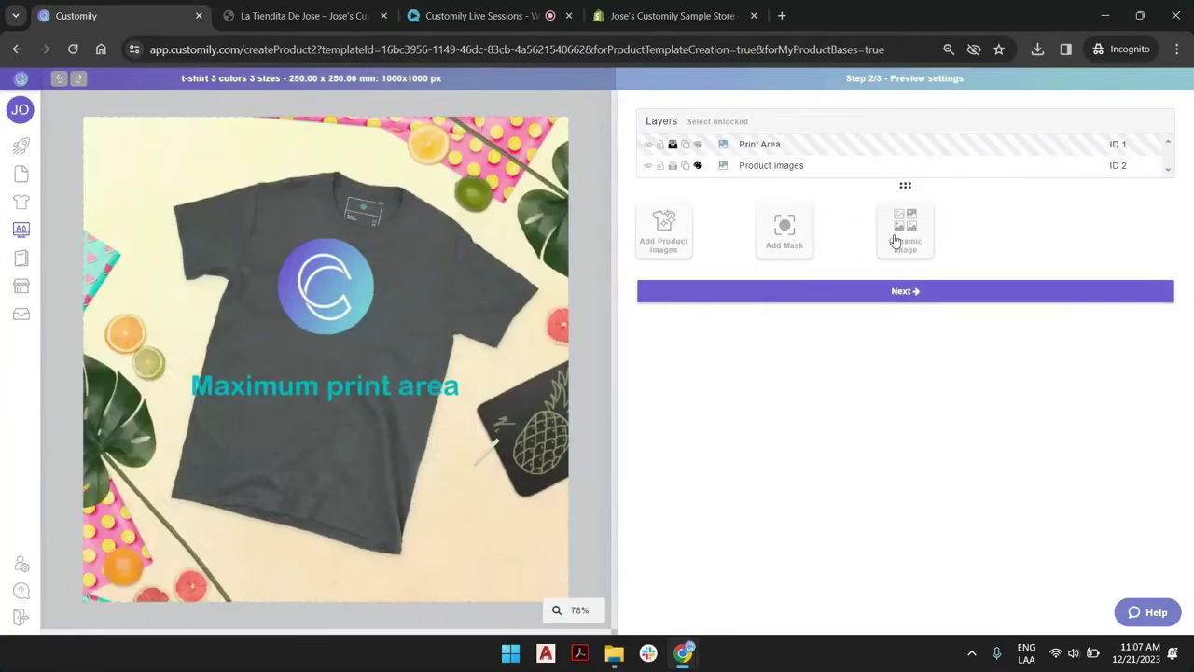
Shrink the print area to a small square centred on the shirt chest, then reach Template Review.
{"action": "left_click", "coordinate": [761, 144]}
{"action": "left_click_drag", "start_coordinate": [566, 121], "coordinate": [272, 413]}
{"action": "left_click_drag", "start_coordinate": [188, 390], "coordinate": [375, 216]}
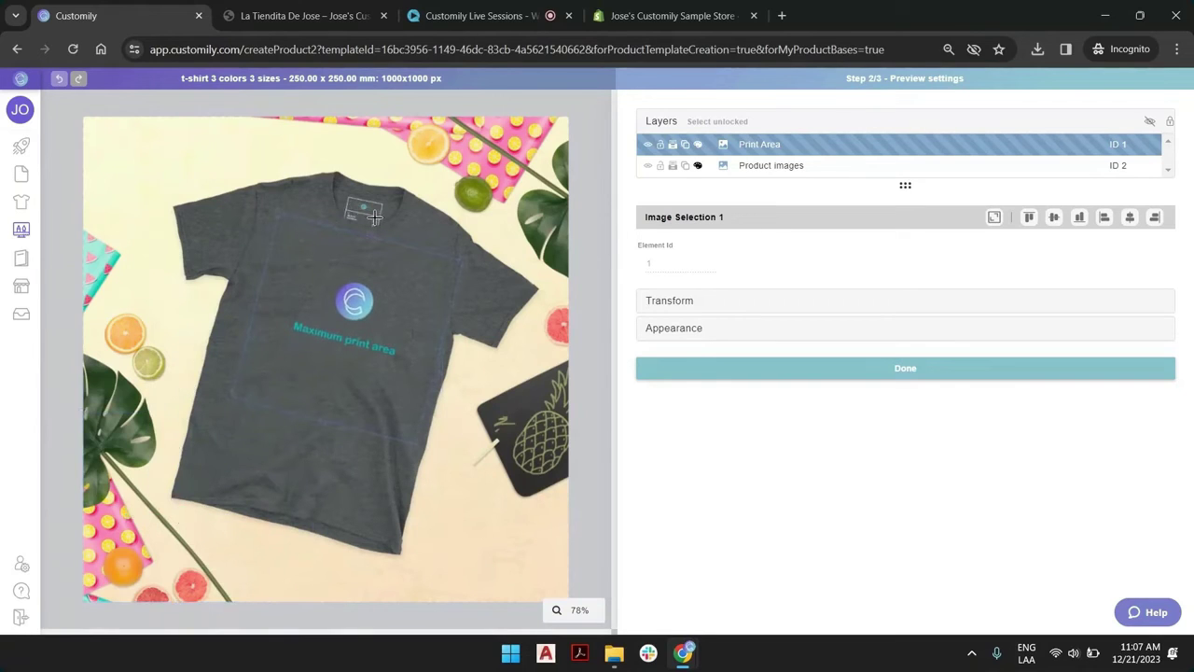
{"action": "mouse_move", "coordinate": [343, 282]}
{"action": "left_mouse_down"}
{"action": "mouse_move", "coordinate": [328, 283]}
{"action": "mouse_move", "coordinate": [365, 287]}
{"action": "left_mouse_up"}
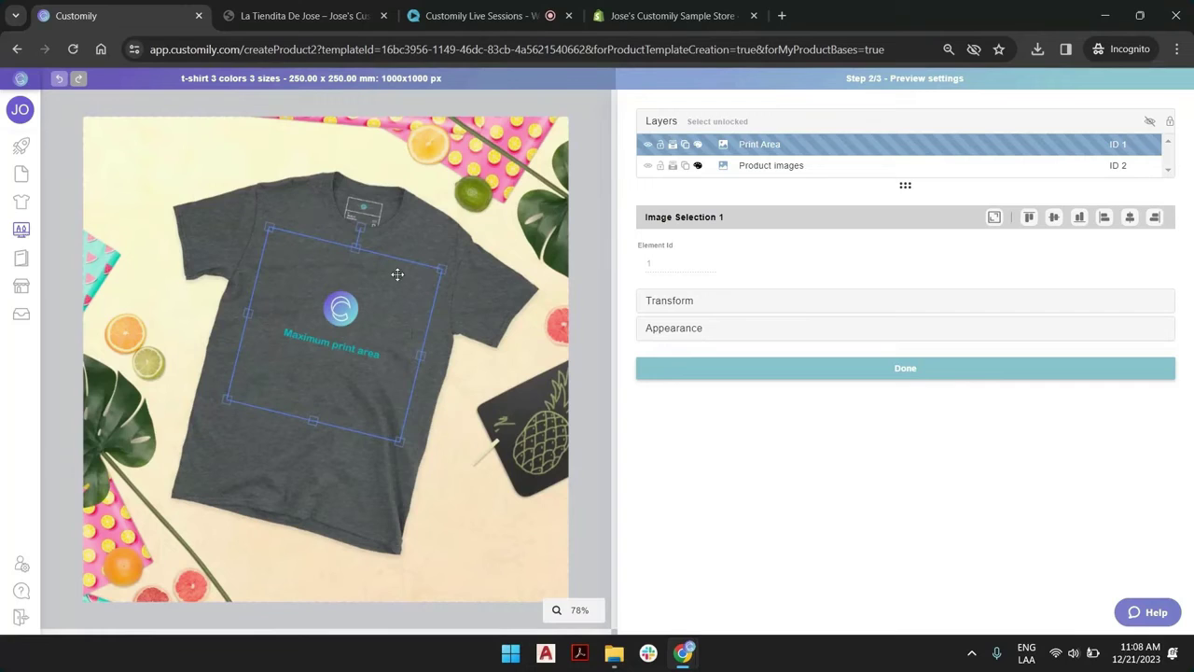
{"action": "left_click", "coordinate": [856, 375]}
{"action": "left_click", "coordinate": [896, 297]}
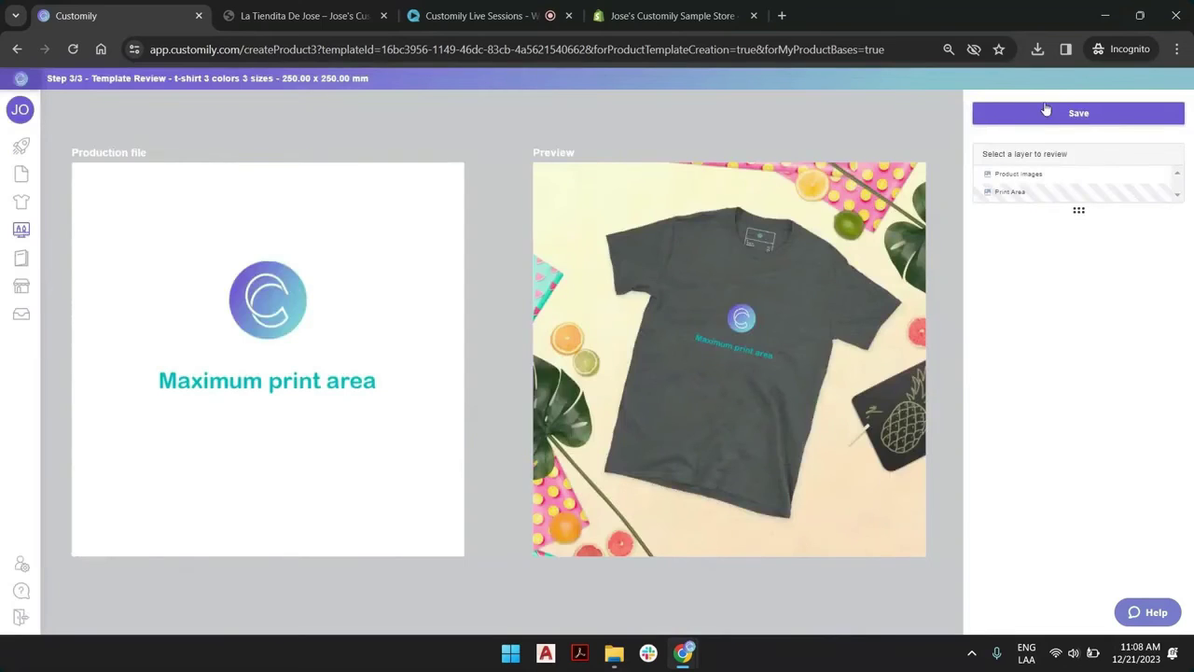
Save the t-shirt product base with all three print sizes and dismiss the saved confirmation.
{"action": "left_click", "coordinate": [1046, 111]}
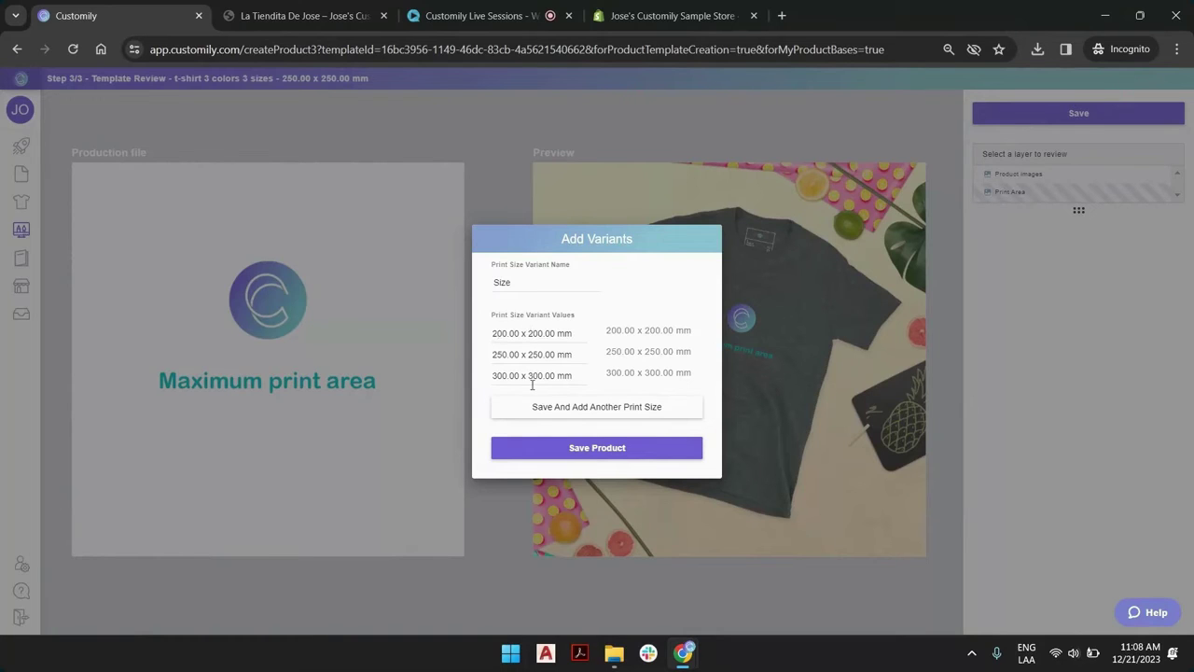
{"action": "left_click", "coordinate": [596, 452]}
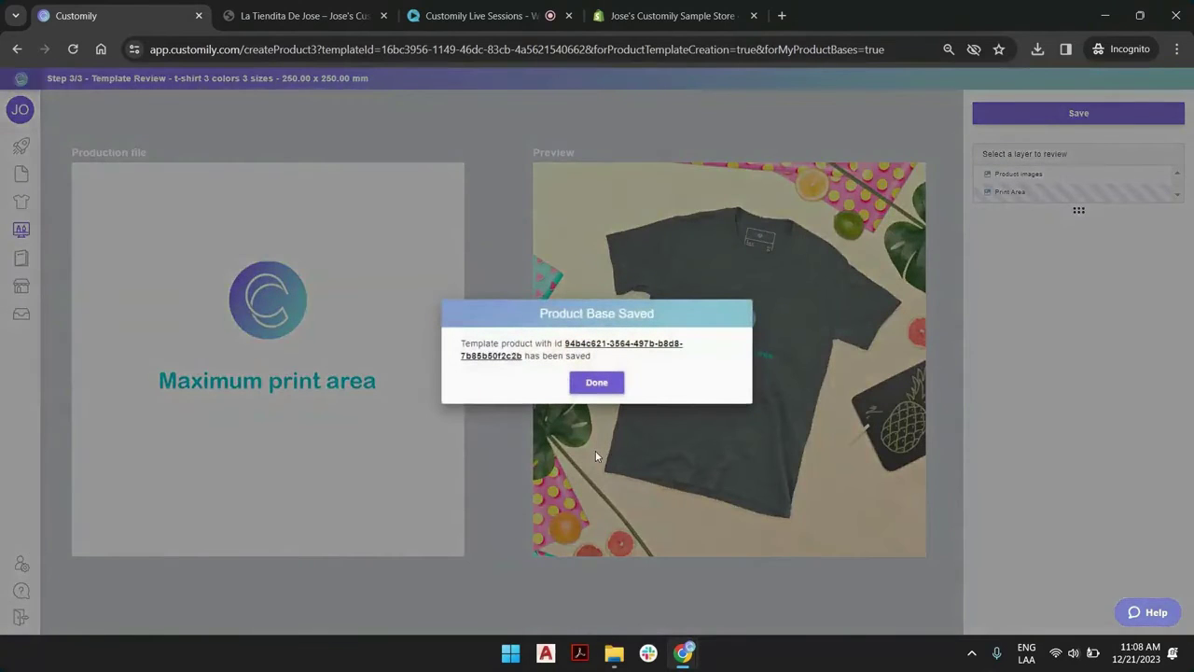
{"action": "left_click", "coordinate": [590, 383]}
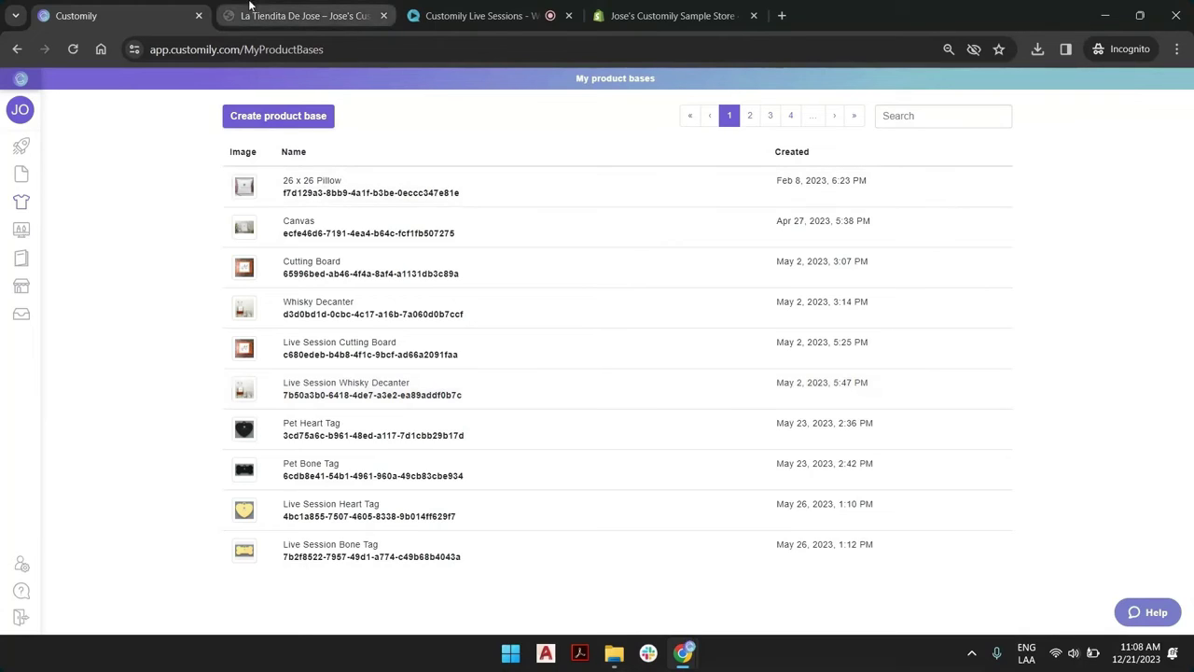
Start a new store product from My product bases, skipping the store permissions update.
{"action": "left_click", "coordinate": [33, 142]}
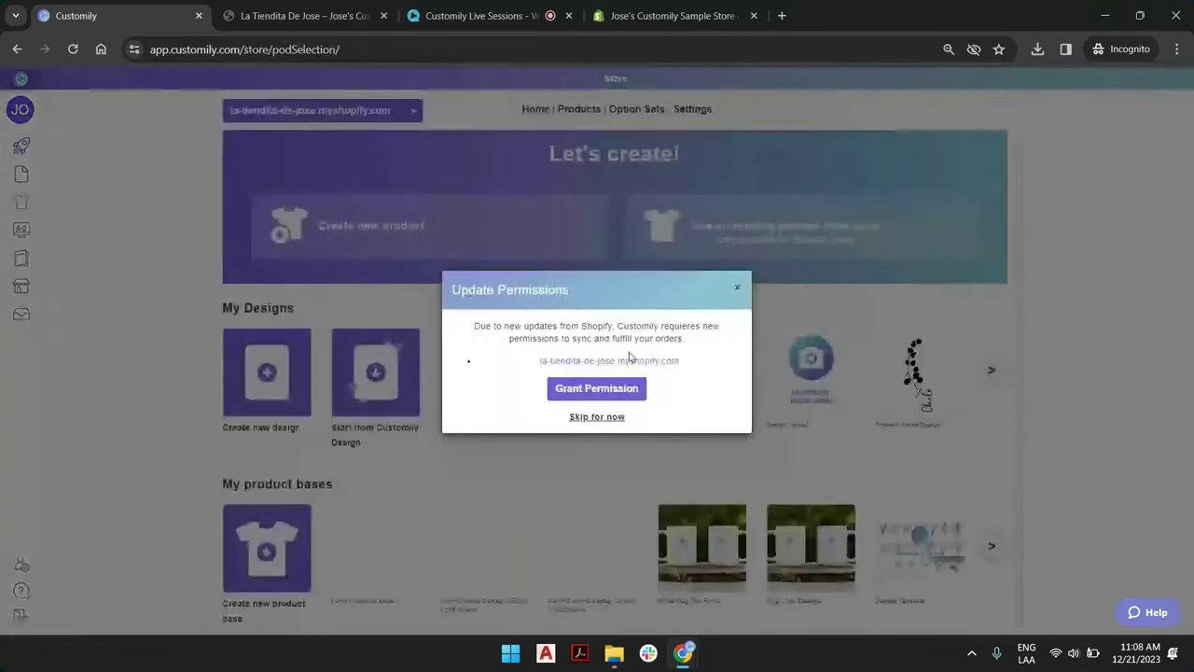
{"action": "left_click", "coordinate": [605, 419]}
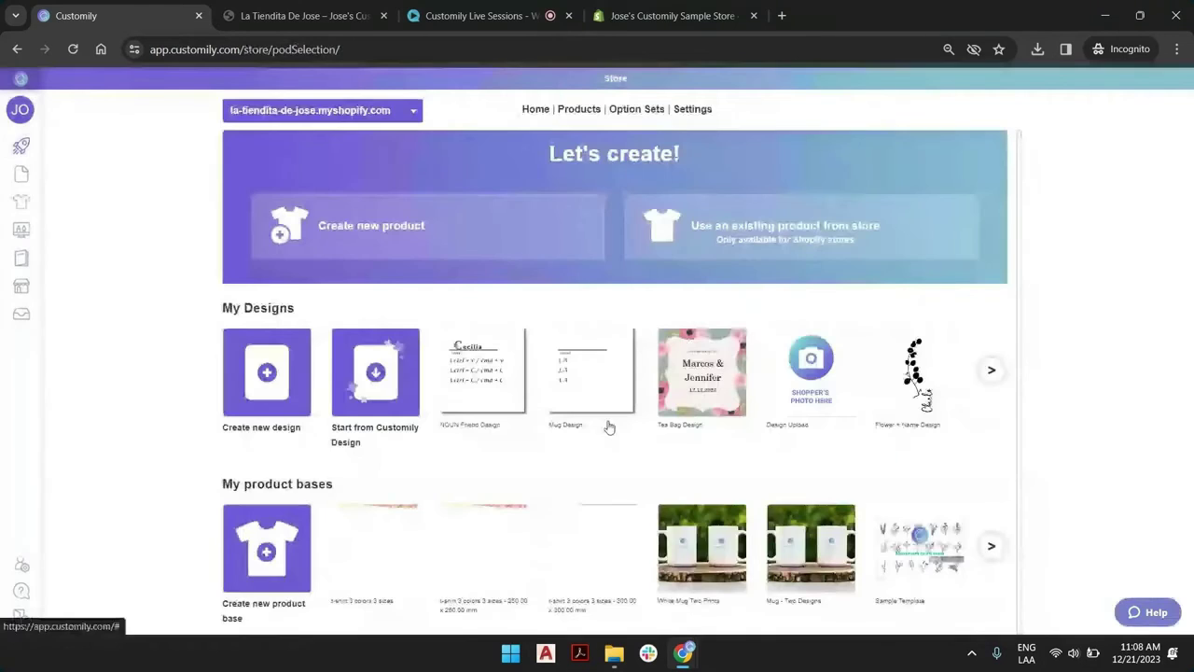
{"action": "left_click", "coordinate": [407, 235]}
{"action": "left_click", "coordinate": [275, 364]}
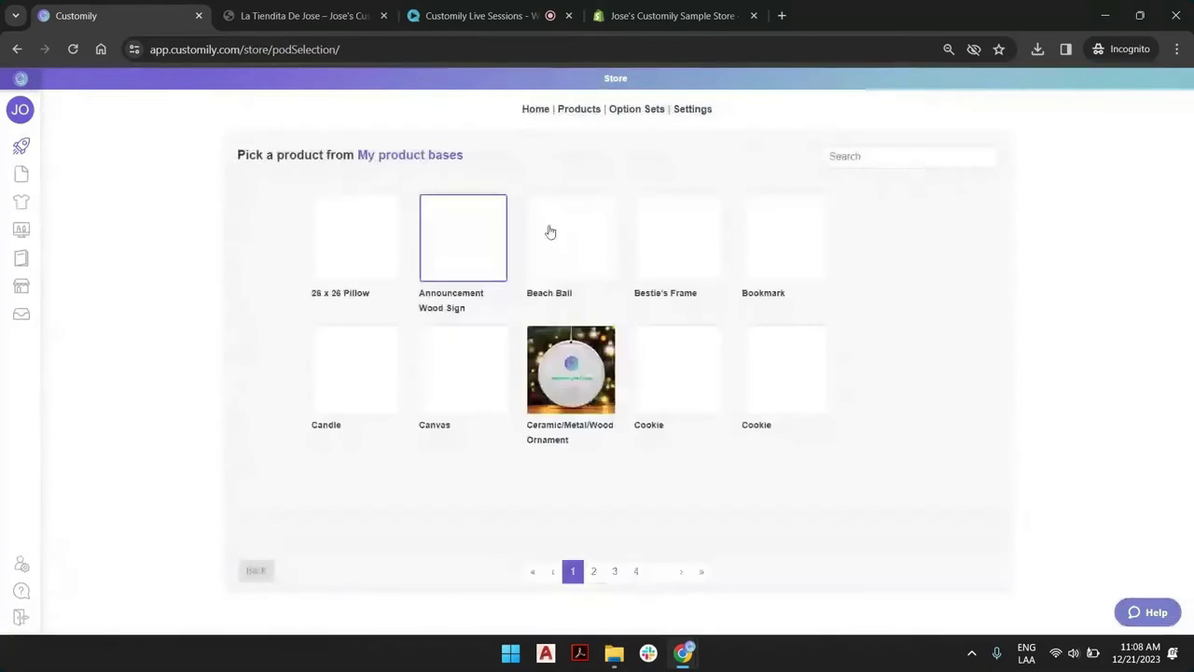
Search product bases for 't-' and pick the t-shirt 3 colors 3 sizes base.
{"action": "left_click", "coordinate": [895, 157]}
{"action": "type", "text": "t-"}
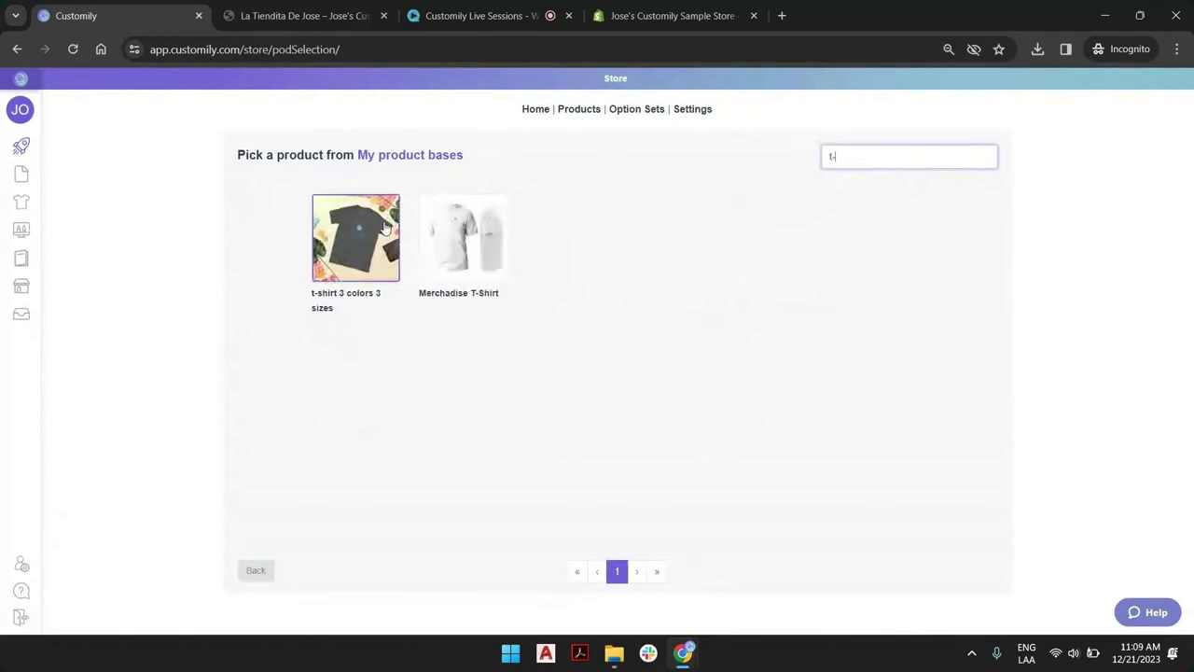
{"action": "left_click", "coordinate": [384, 228]}
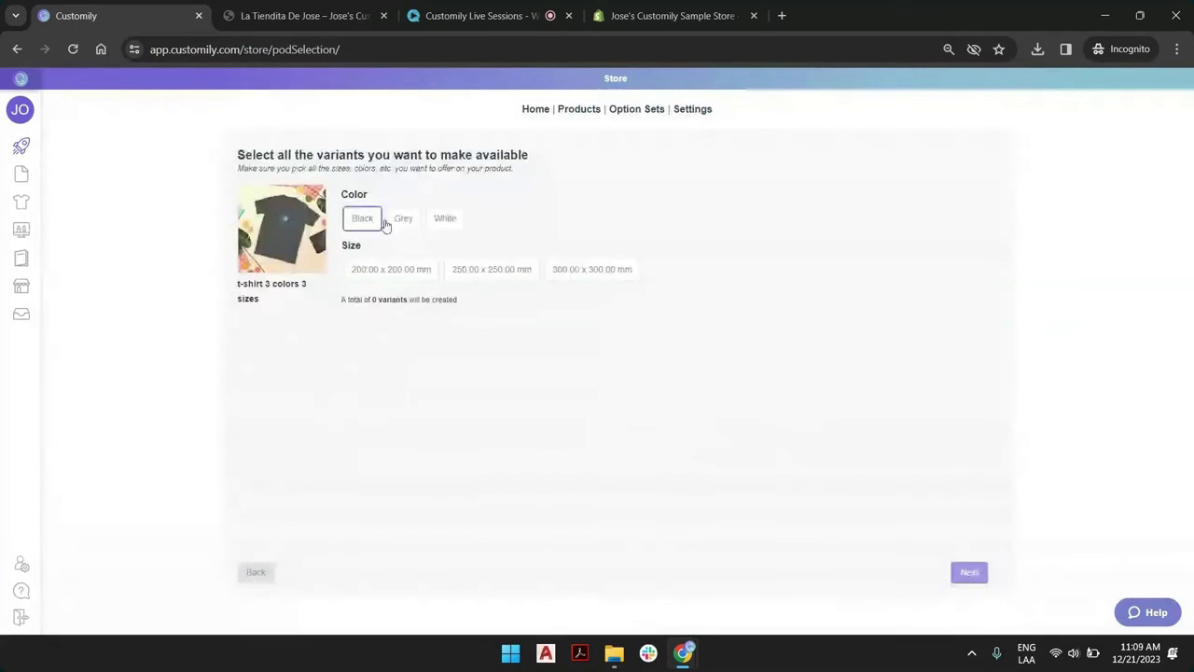
Include Black, Grey and White with the 200, 250 and 300 mm sizes.
{"action": "left_click", "coordinate": [363, 218]}
{"action": "left_click", "coordinate": [401, 218]}
{"action": "left_click", "coordinate": [445, 218]}
{"action": "left_click", "coordinate": [421, 269]}
{"action": "left_click", "coordinate": [533, 270]}
{"action": "left_click", "coordinate": [598, 269]}
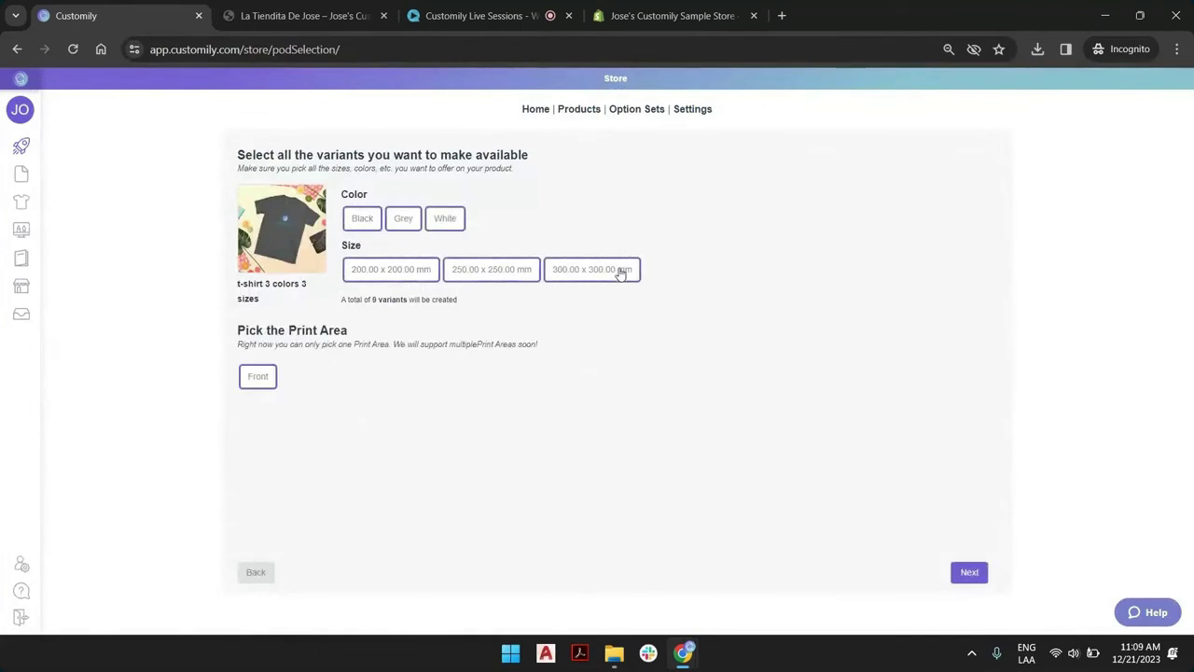
Choose the Split Initial design from the library for the print area.
{"action": "left_click", "coordinate": [969, 572]}
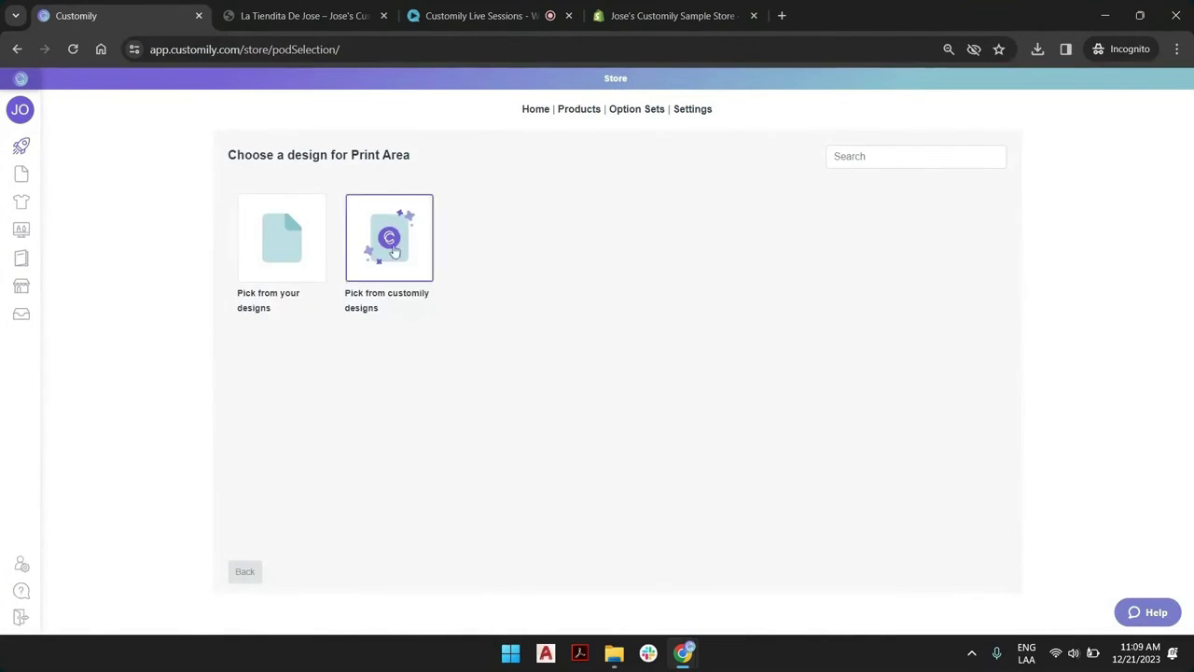
{"action": "left_click", "coordinate": [254, 237]}
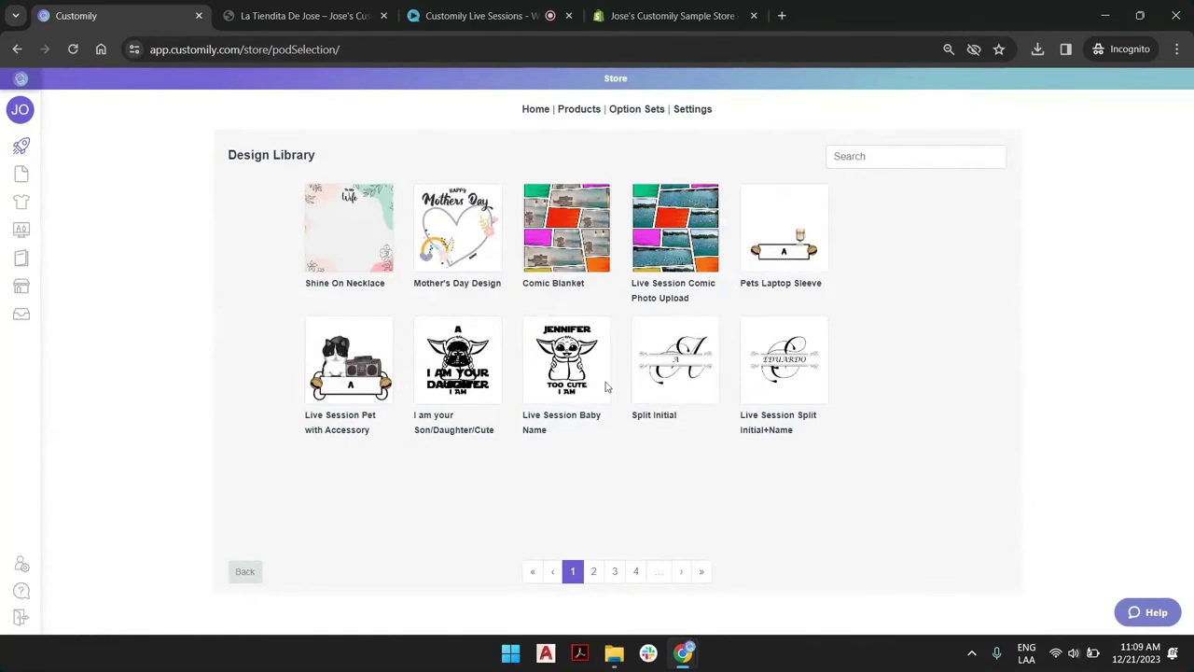
{"action": "left_click", "coordinate": [687, 345]}
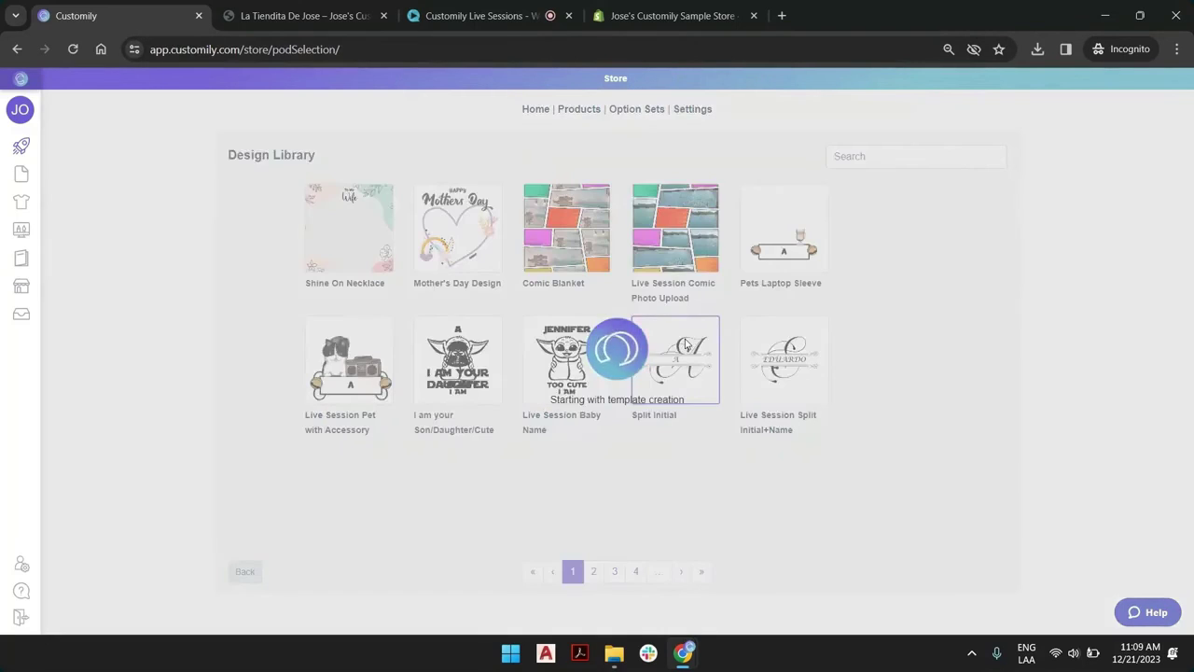